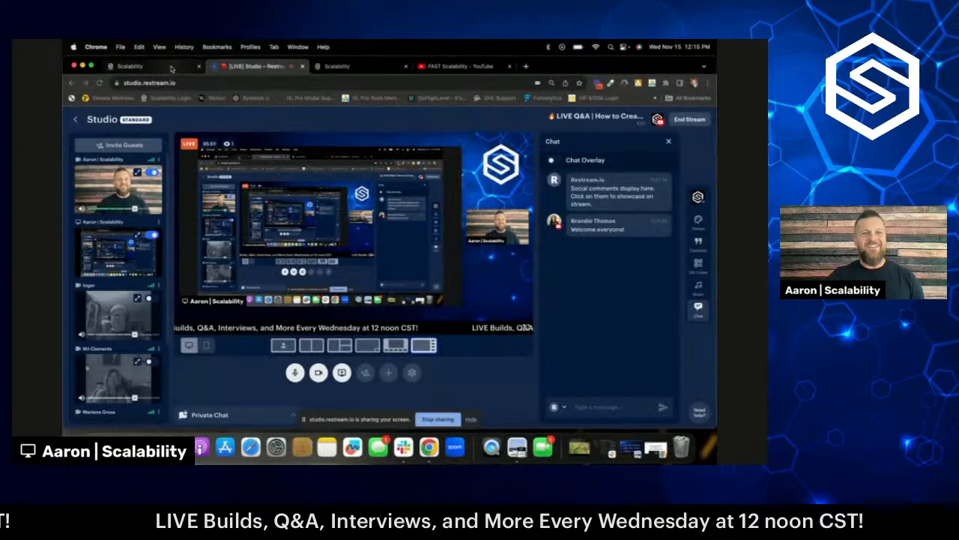
- Switch to the Scalability account and open the product list of its course memberships
left_click(337, 66)
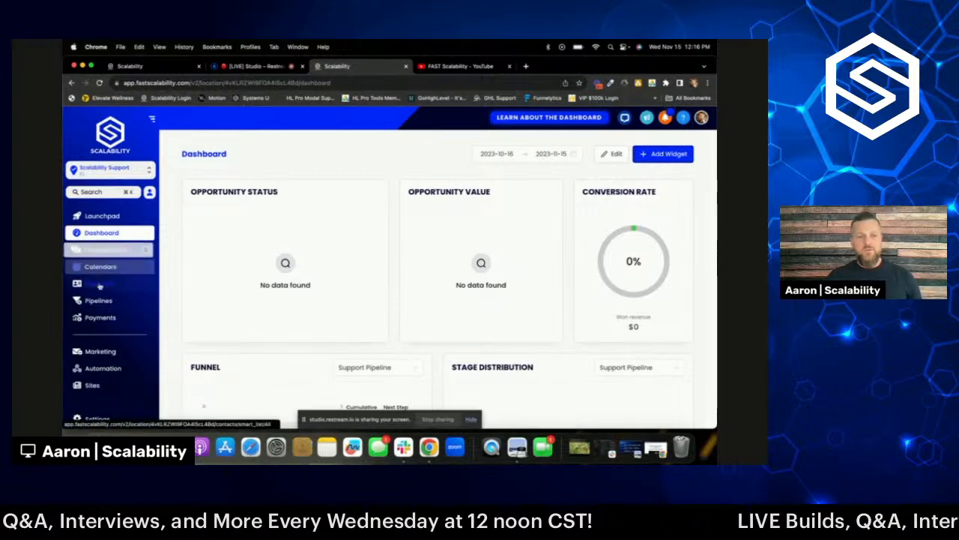
scroll(116, 262, "down", 3)
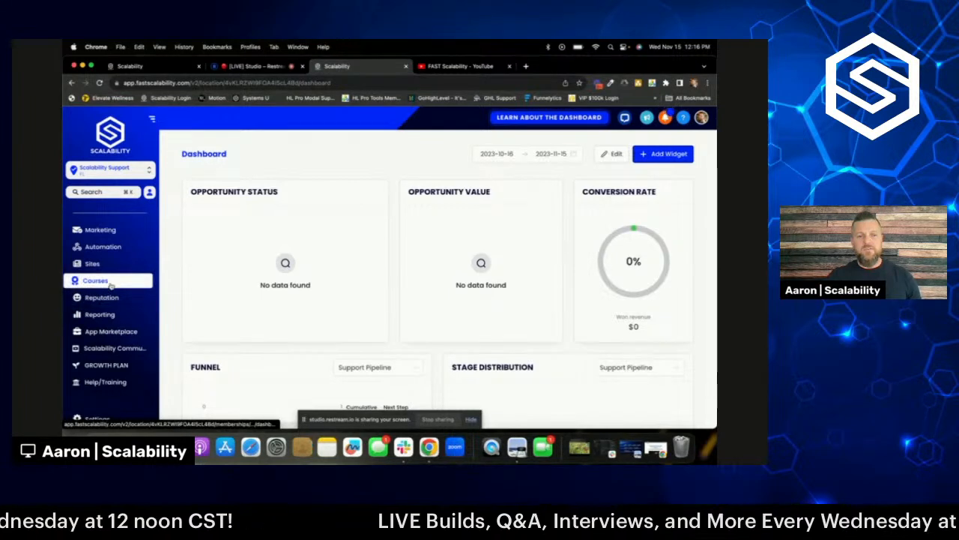
left_click(105, 281)
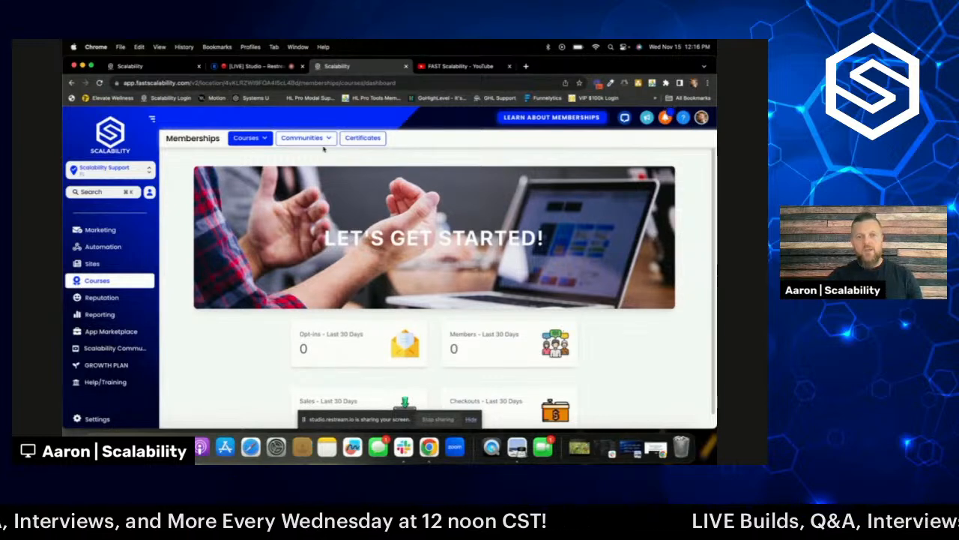
mouse_move(303, 143)
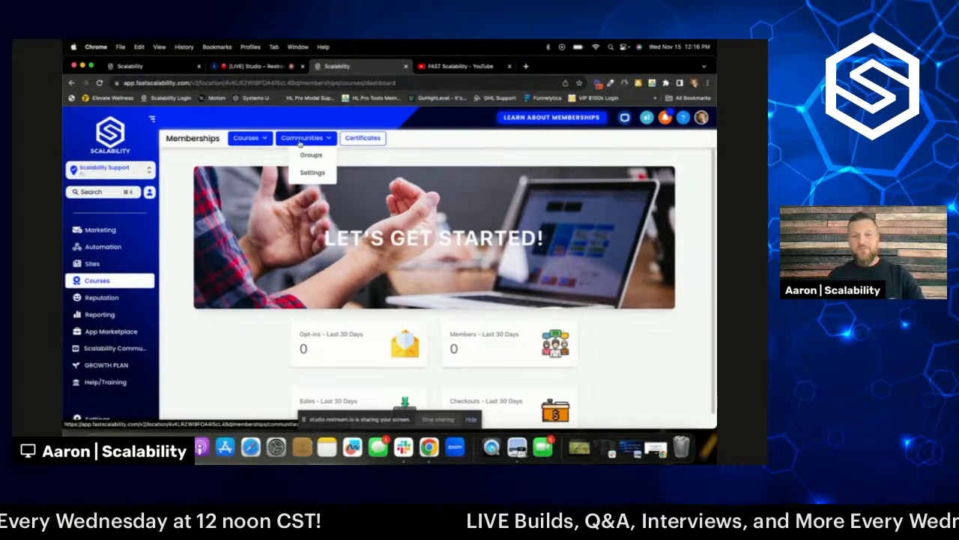
mouse_move(247, 139)
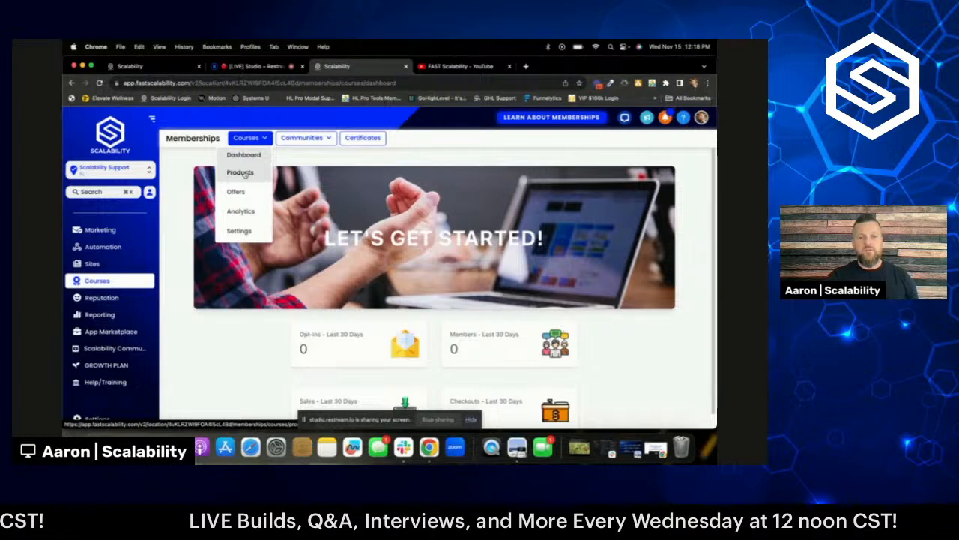
left_click(245, 174)
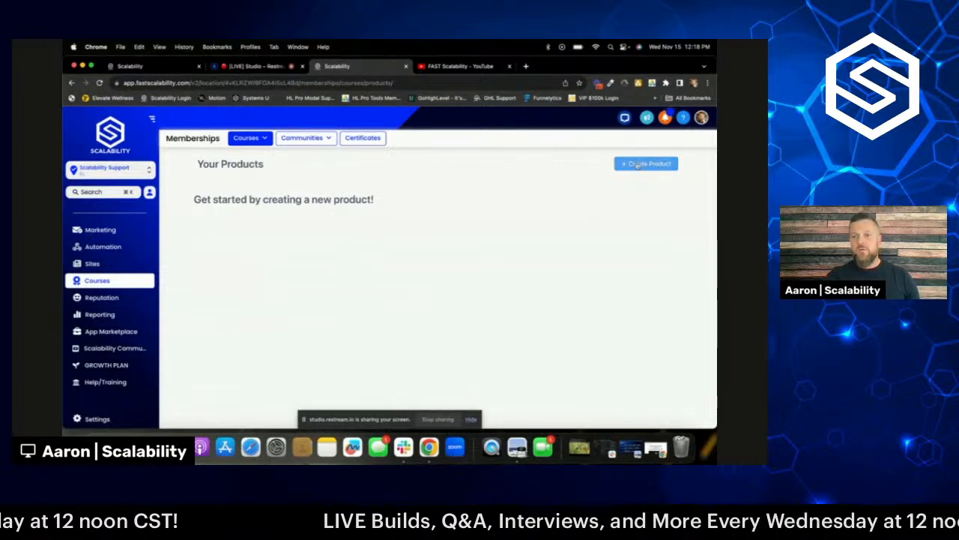
- Create a new product from the Sprint Course template and name it "Sprint Course Demo"
left_click(639, 165)
scroll(629, 234, "down", 2)
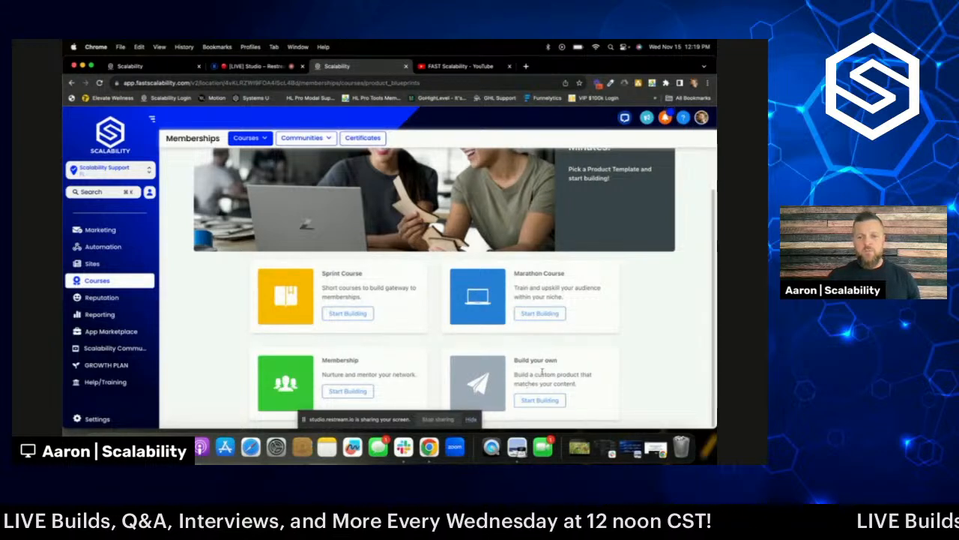
left_click(351, 314)
left_click(392, 238)
type("D")
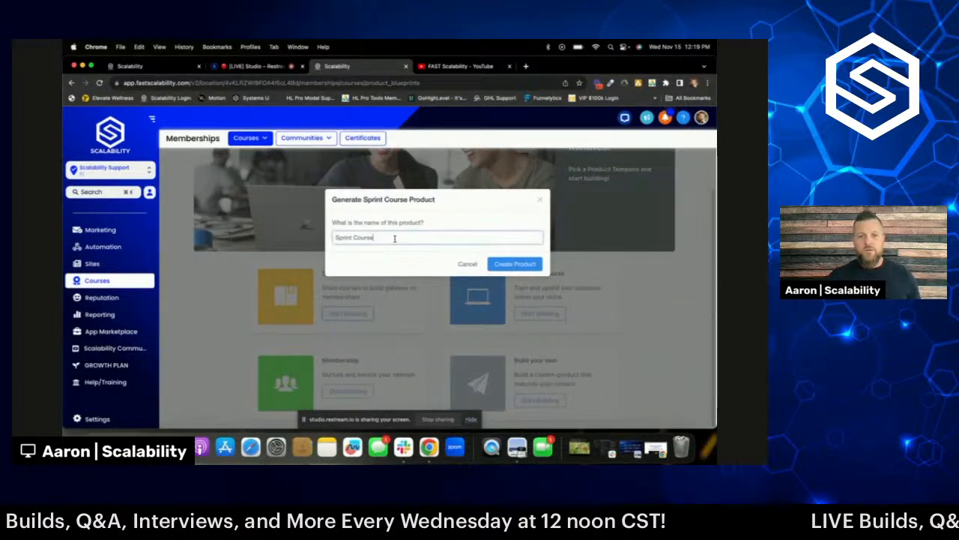
type("emo")
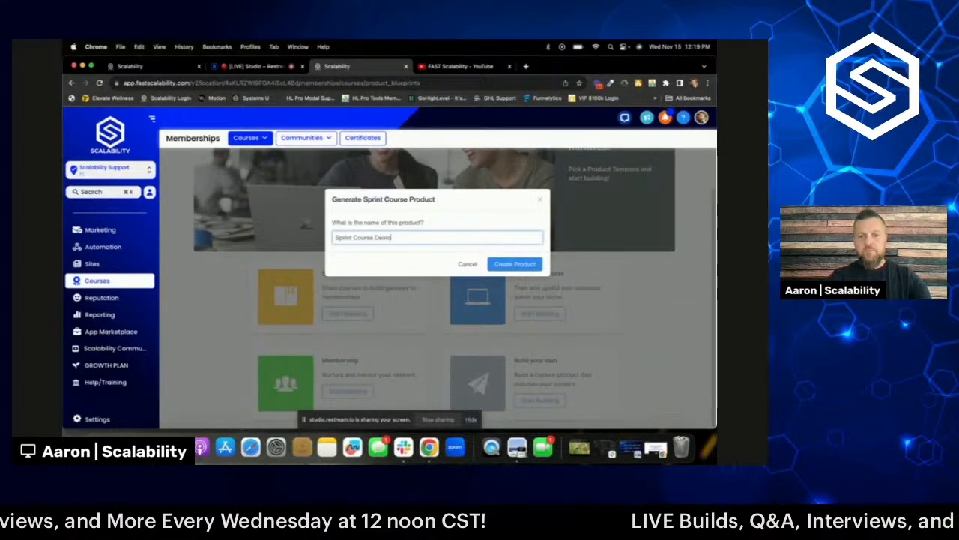
left_click(520, 264)
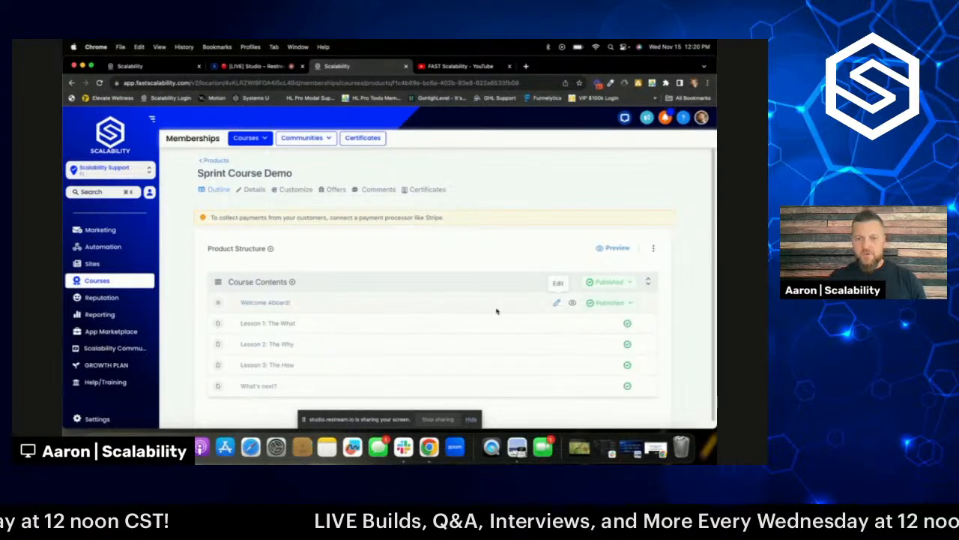
- Open the "Welcome Aboard!" lesson for editing and check its video and post thumbnail upload options
left_click(275, 304)
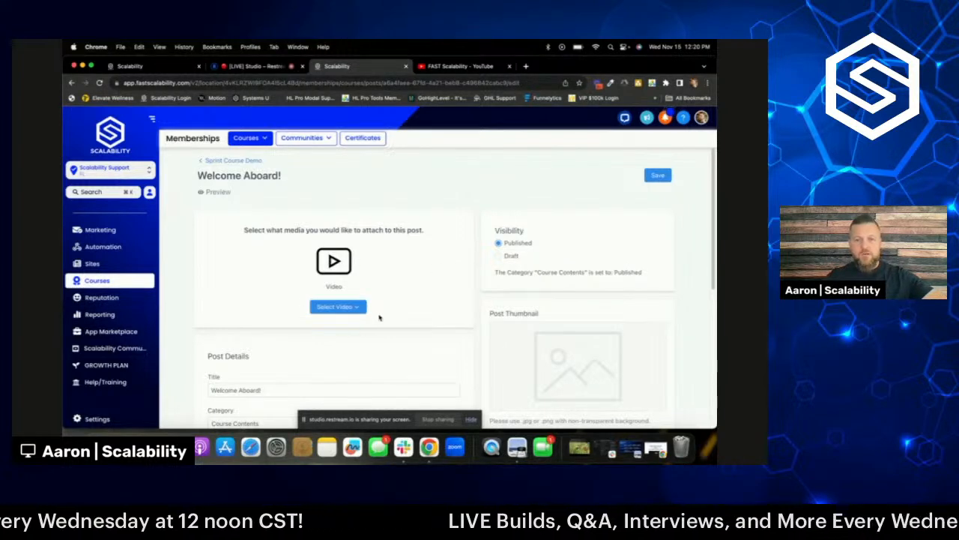
left_click(343, 308)
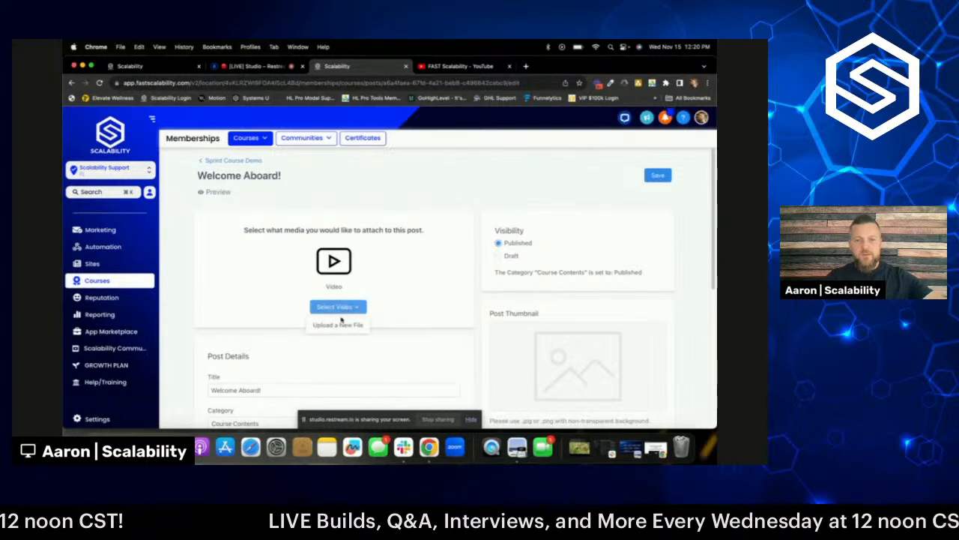
left_click(367, 259)
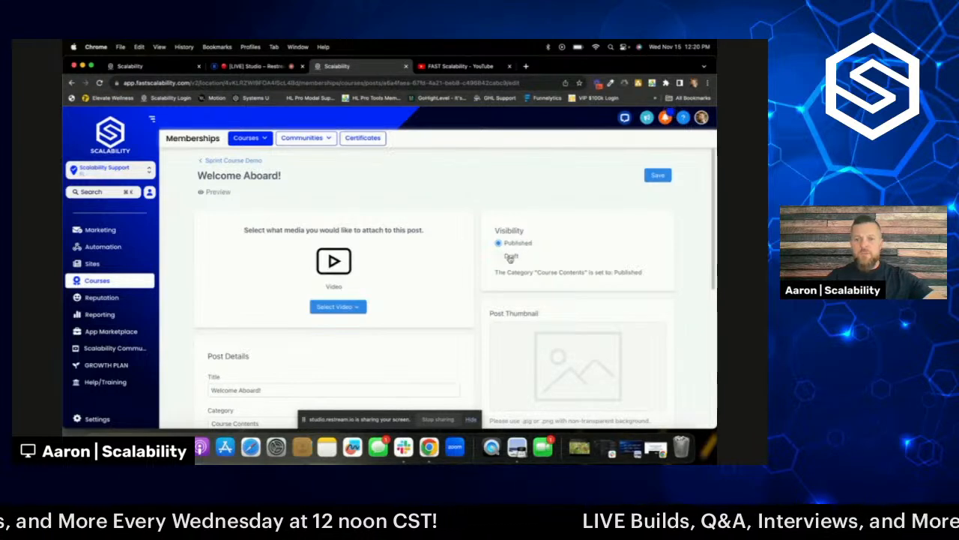
scroll(530, 261, "down", 3)
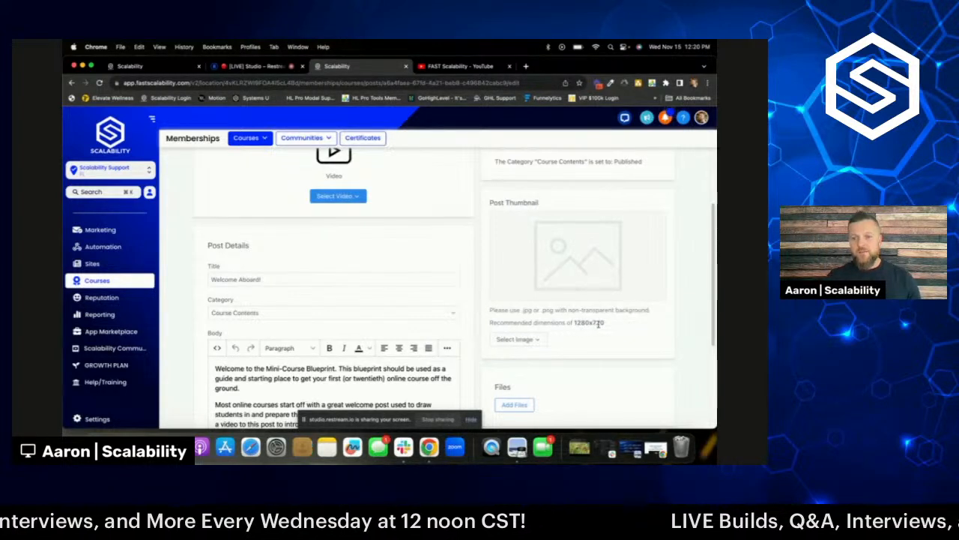
left_click(525, 339)
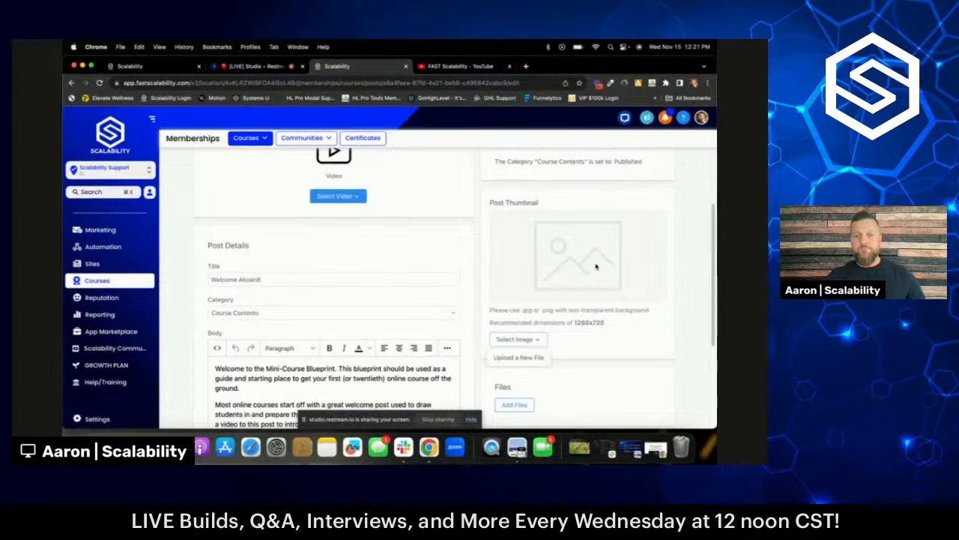
- Examine the lesson's title, category, body text, visibility, thumbnail requirements and file attachment settings
scroll(562, 266, "down", 1)
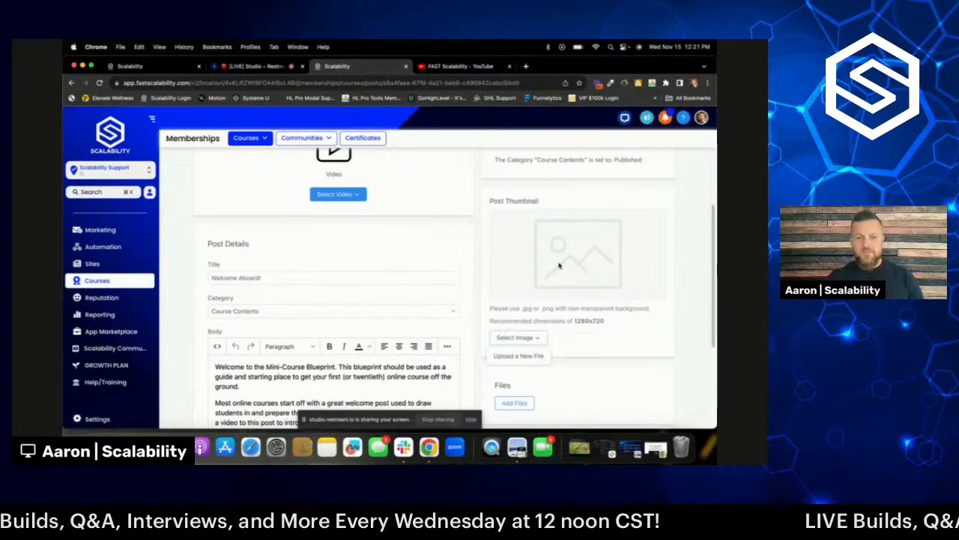
scroll(558, 263, "down", 3)
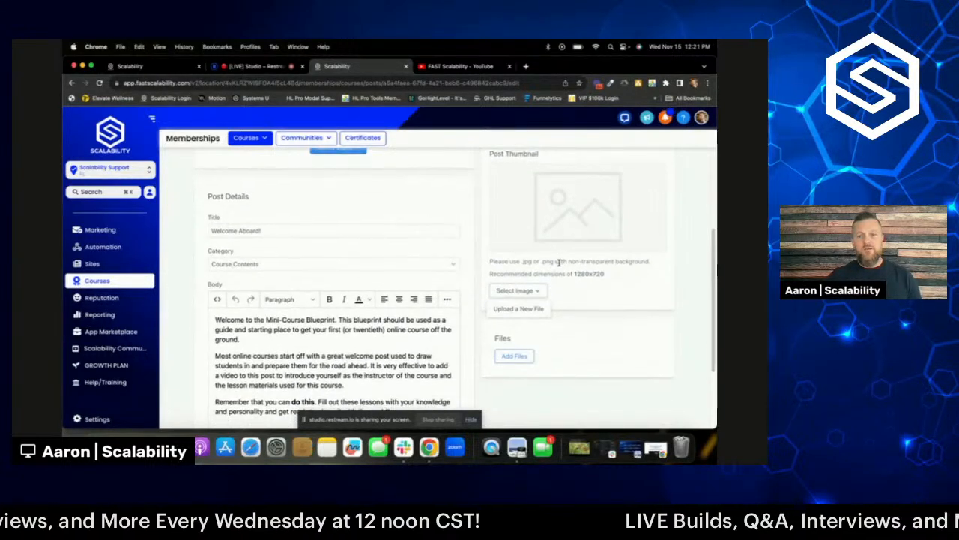
scroll(557, 279, "down", 1)
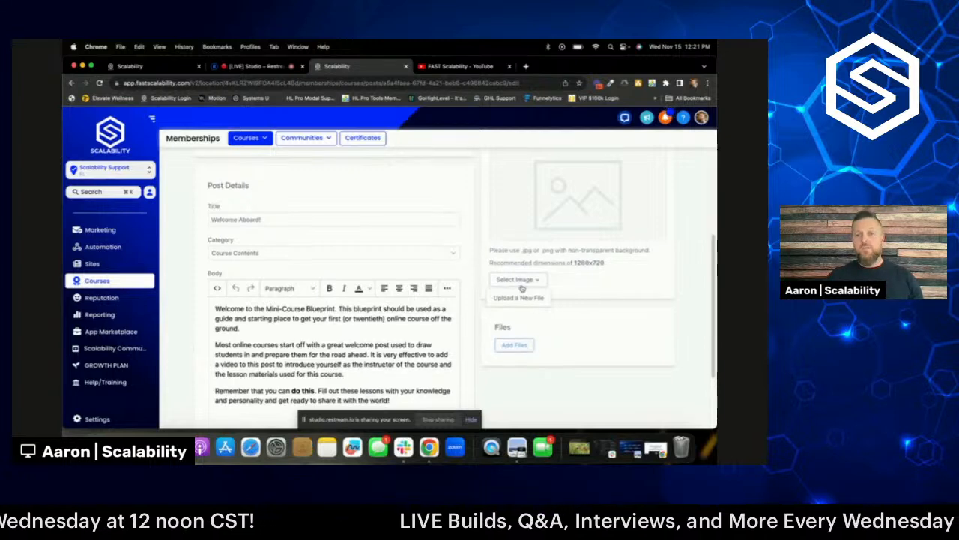
scroll(519, 289, "up", 5)
scroll(519, 290, "down", 1)
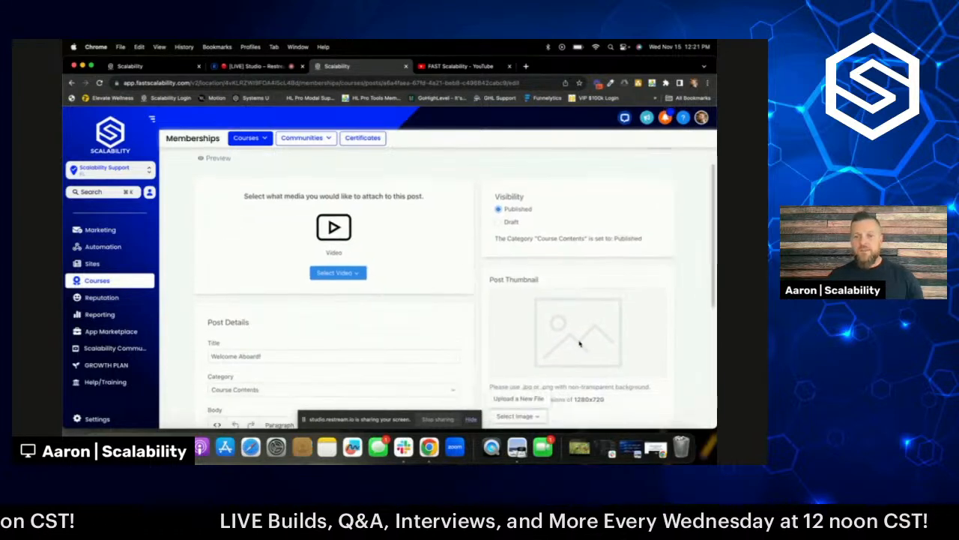
scroll(398, 288, "up", 2)
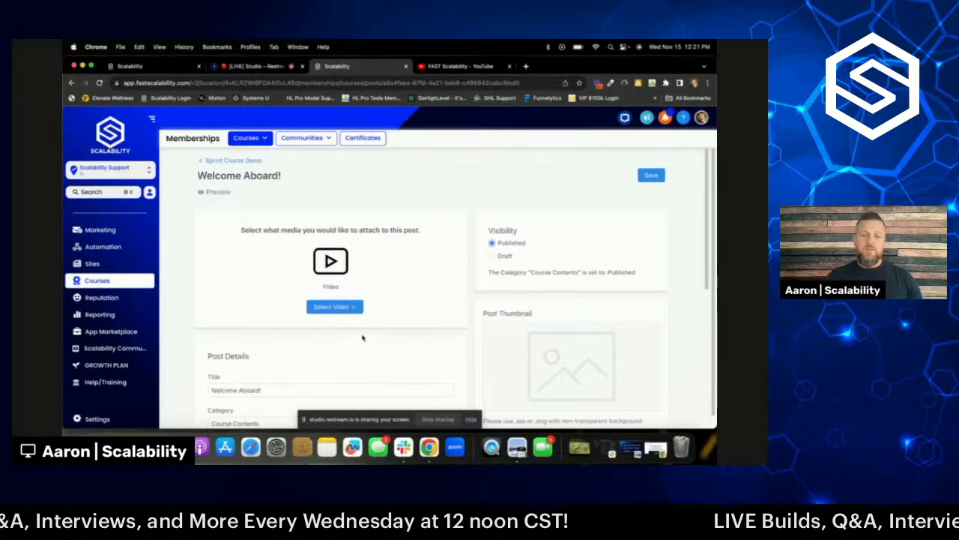
scroll(341, 307, "down", 4)
scroll(340, 308, "down", 2)
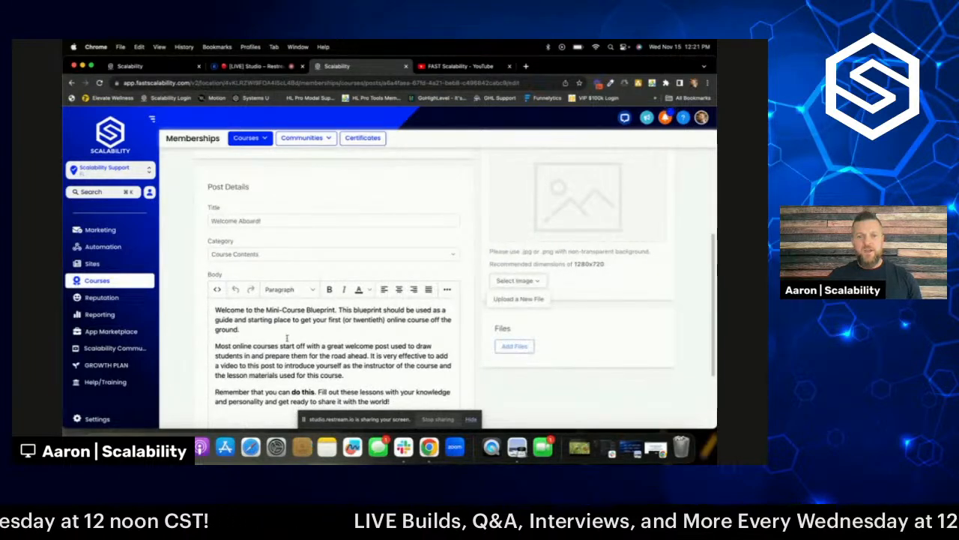
scroll(348, 322, "up", 1)
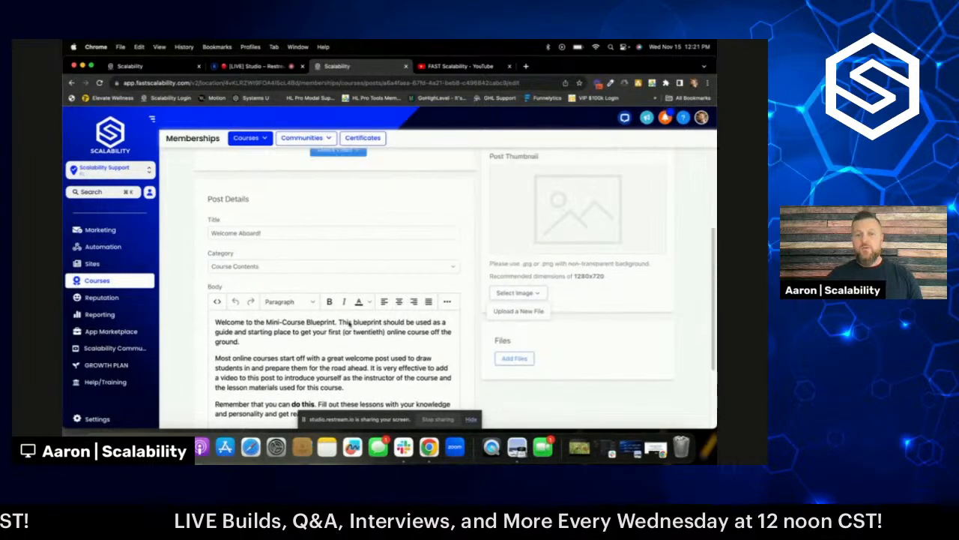
scroll(347, 321, "up", 4)
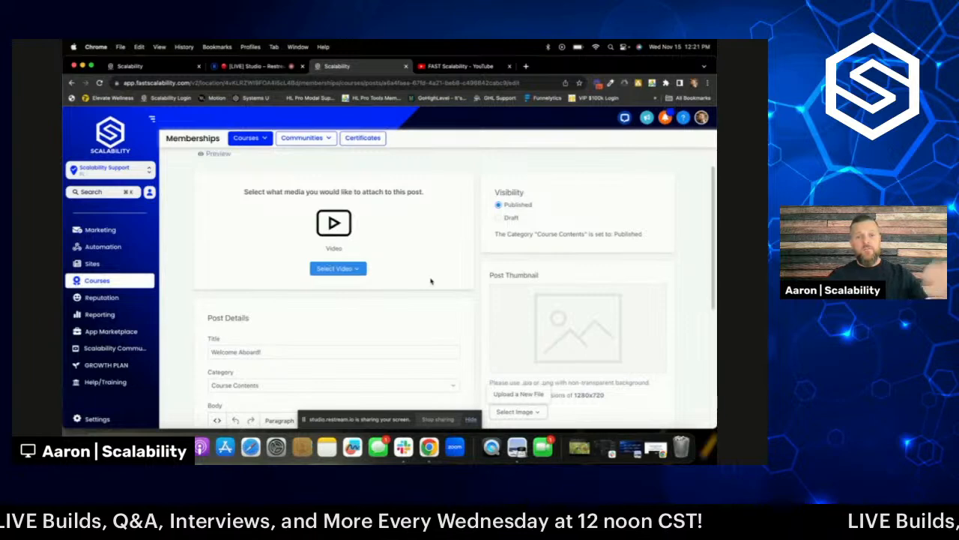
scroll(424, 282, "down", 8)
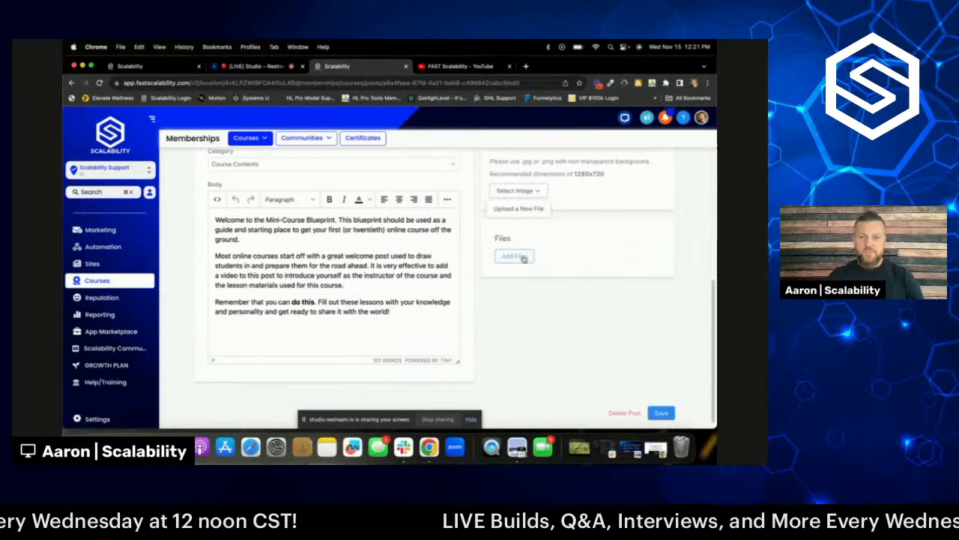
scroll(516, 283, "up", 5)
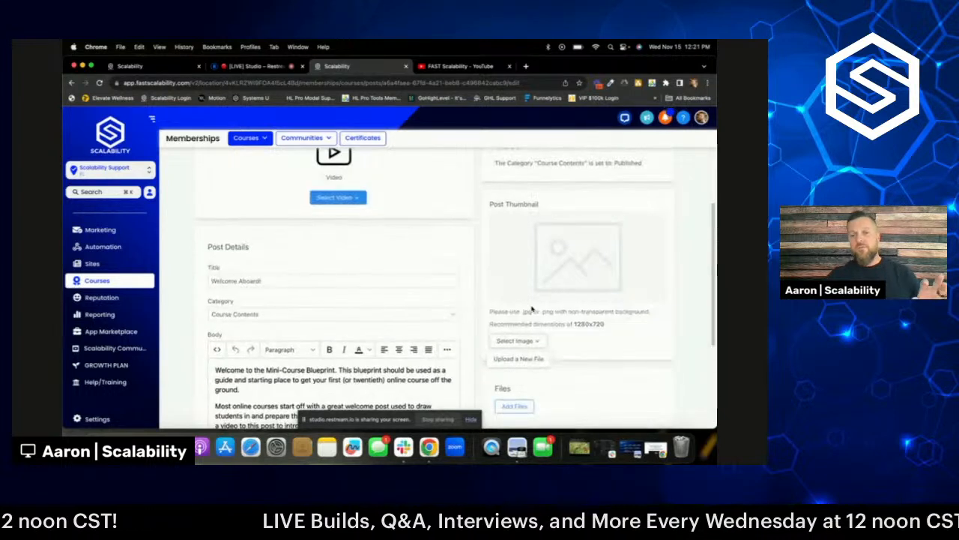
scroll(533, 309, "up", 3)
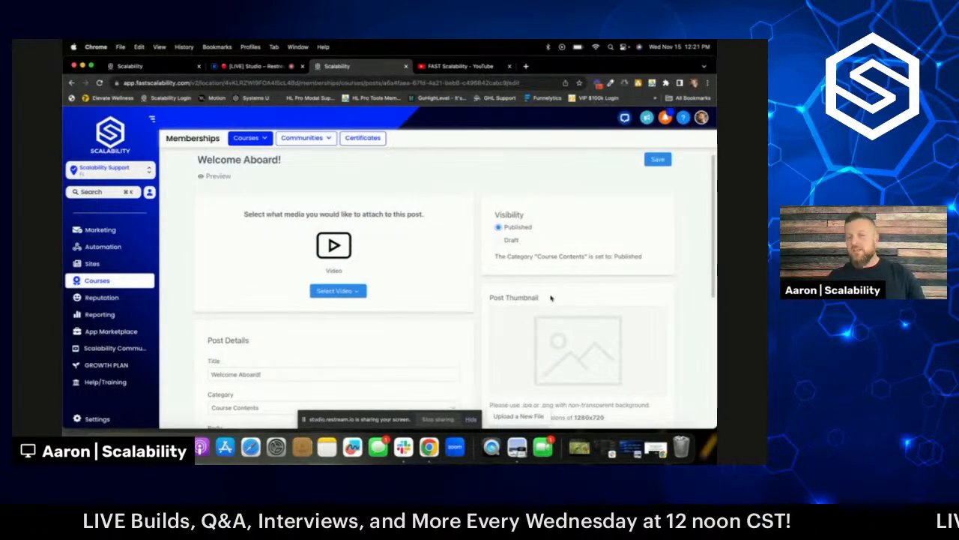
scroll(547, 295, "up", 1)
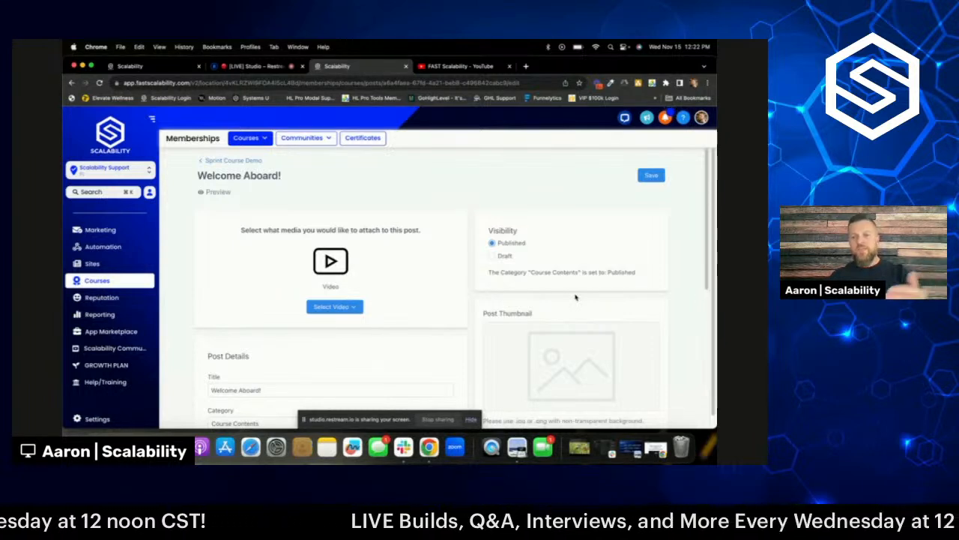
scroll(565, 299, "down", 3)
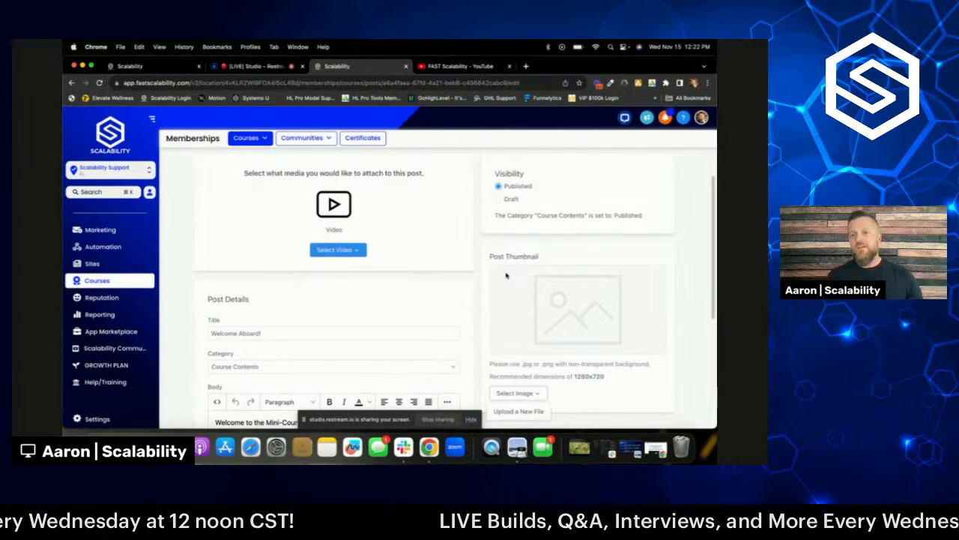
scroll(569, 255, "up", 2)
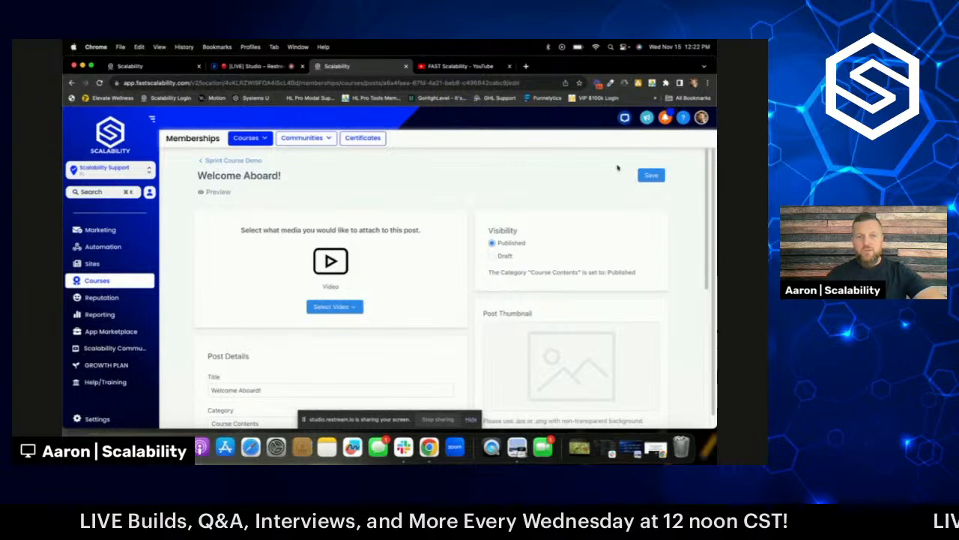
- Save the "Welcome Aboard!" lesson and compare its student preview with the lesson editor
left_click(649, 176)
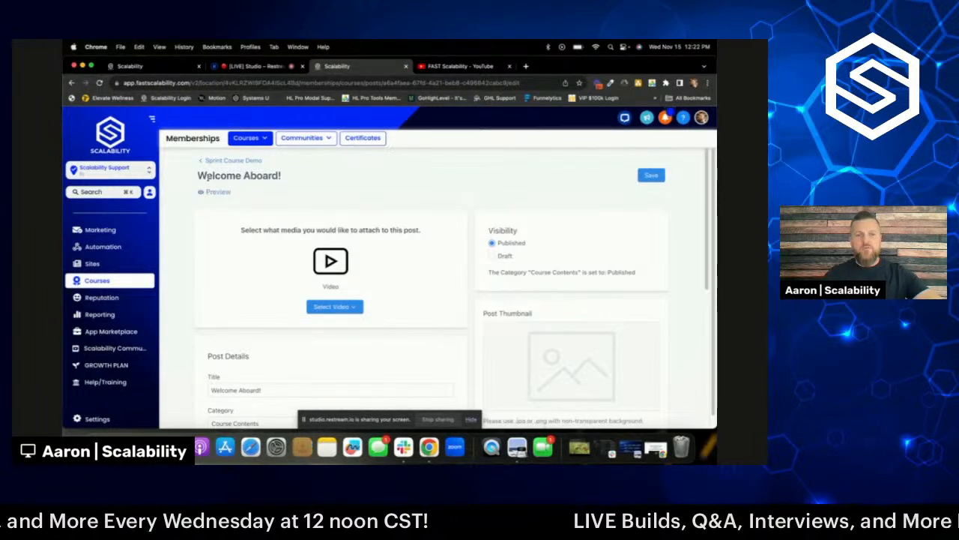
left_click(218, 191)
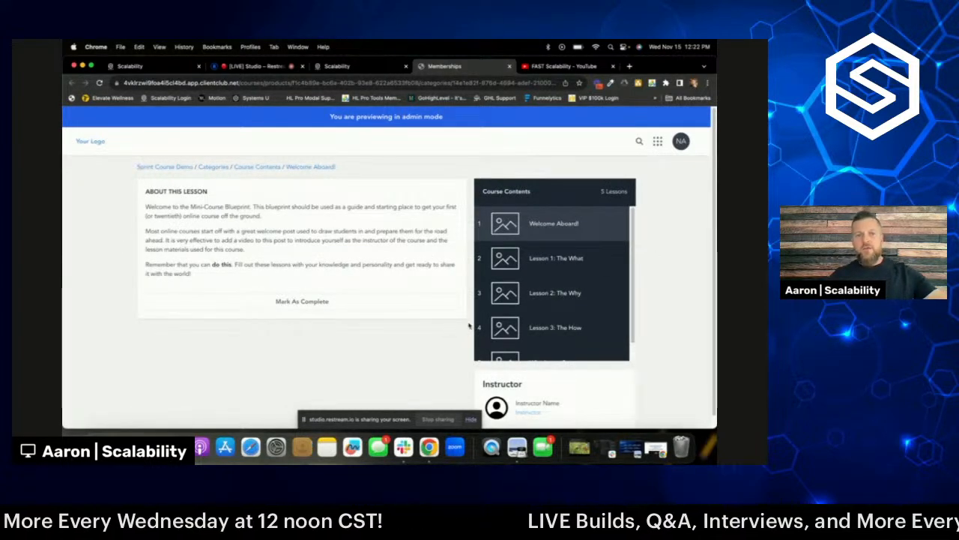
scroll(450, 300, "down", 1)
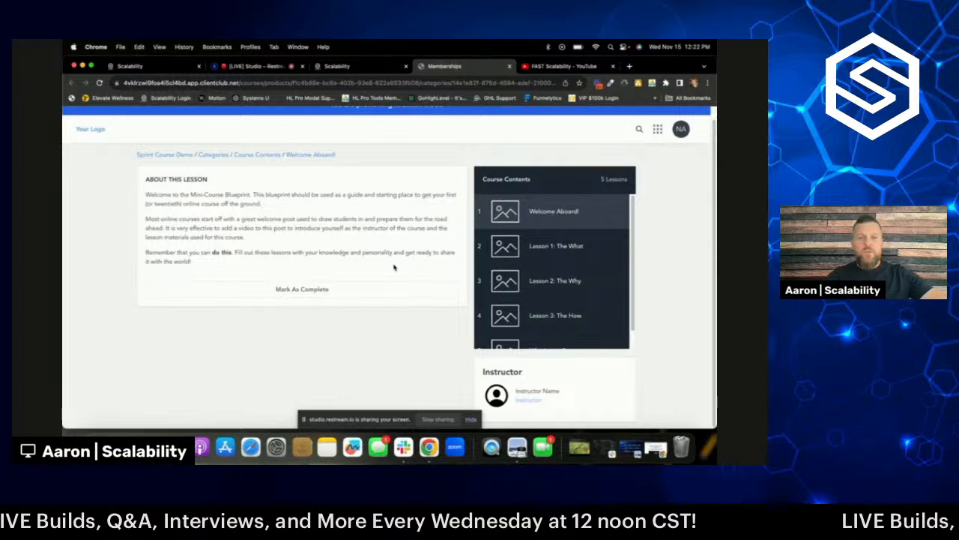
left_click(371, 69)
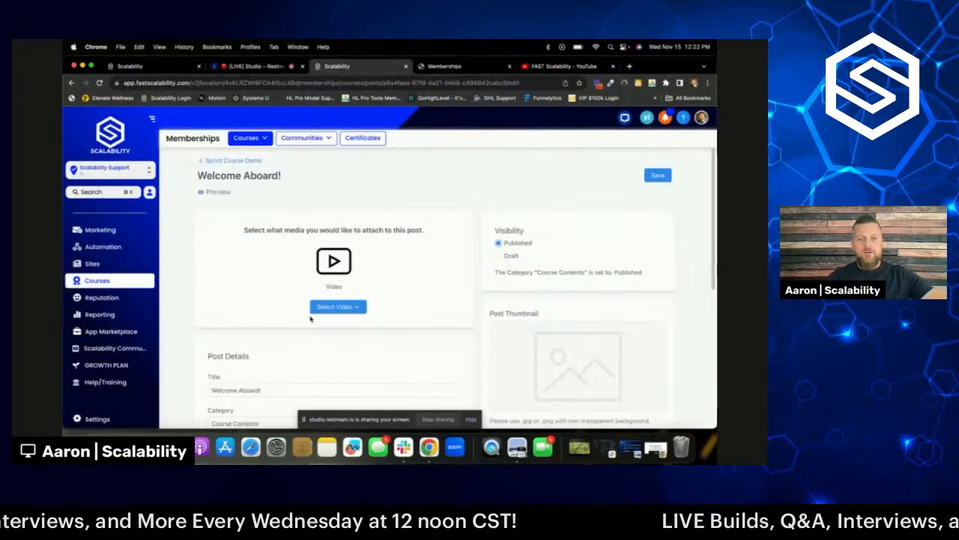
left_click(427, 66)
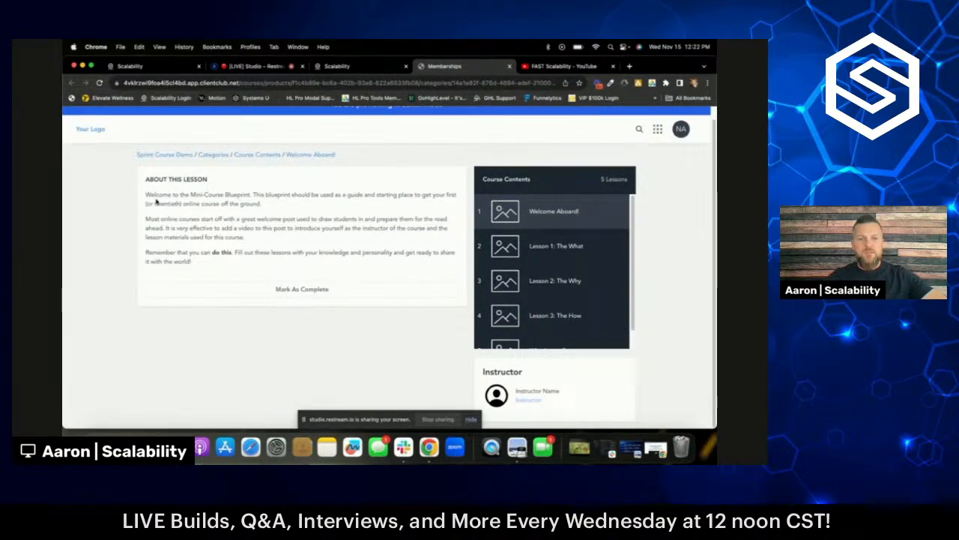
left_click(352, 66)
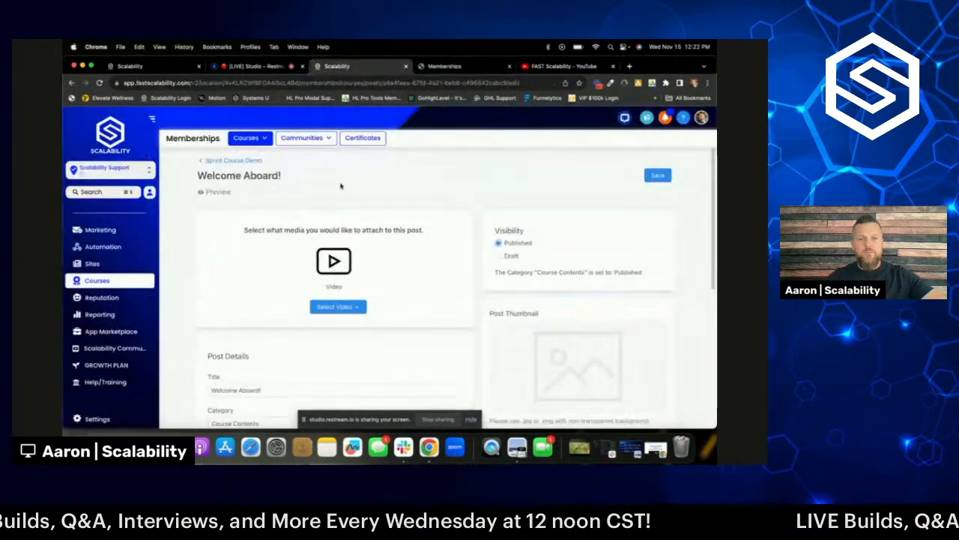
- Replace the "Welcome Aboard!" lesson's body text with "TESTING A NEW DEMO FOR YOUTUBE!" and save the lesson
scroll(347, 278, "down", 5)
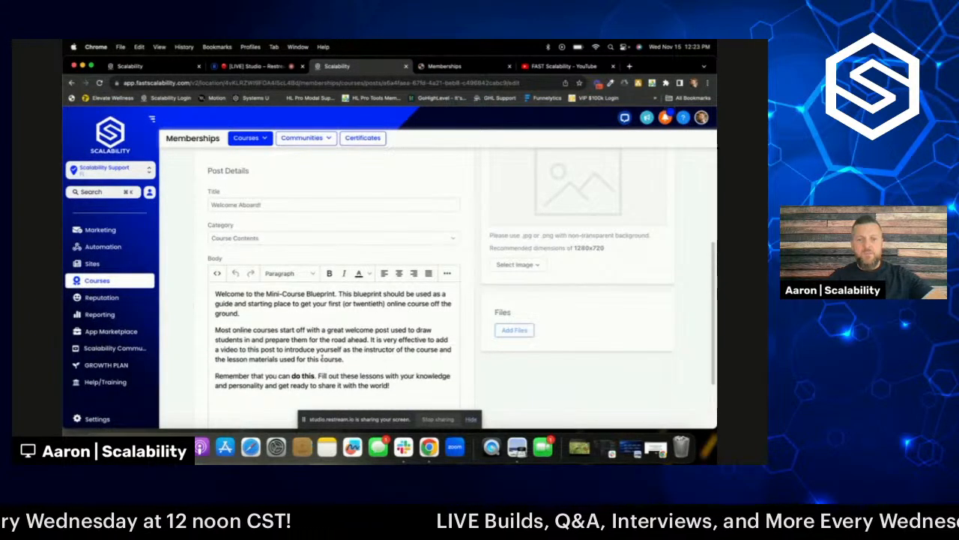
left_click_drag(391, 387, 215, 294)
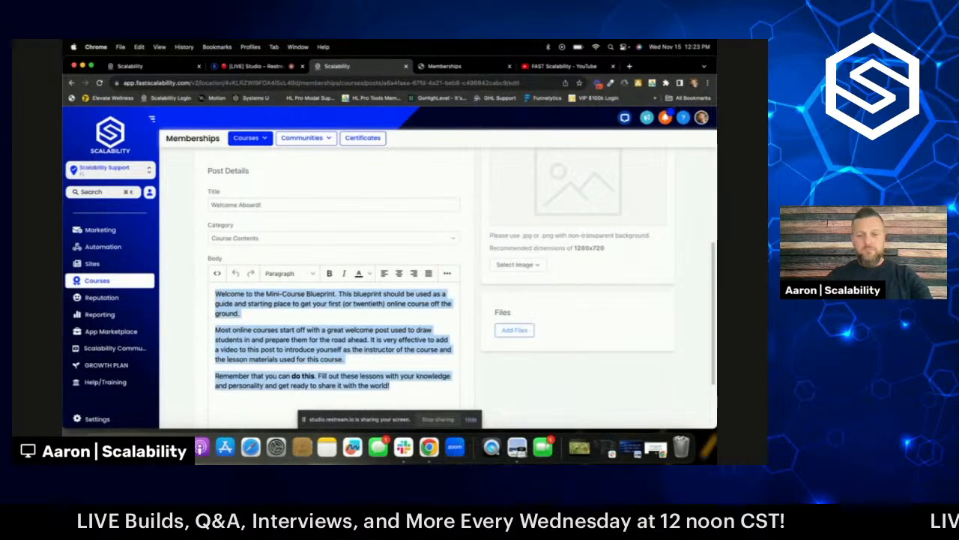
type("TESTING A NEW DEMO FOR YOUTUBE!")
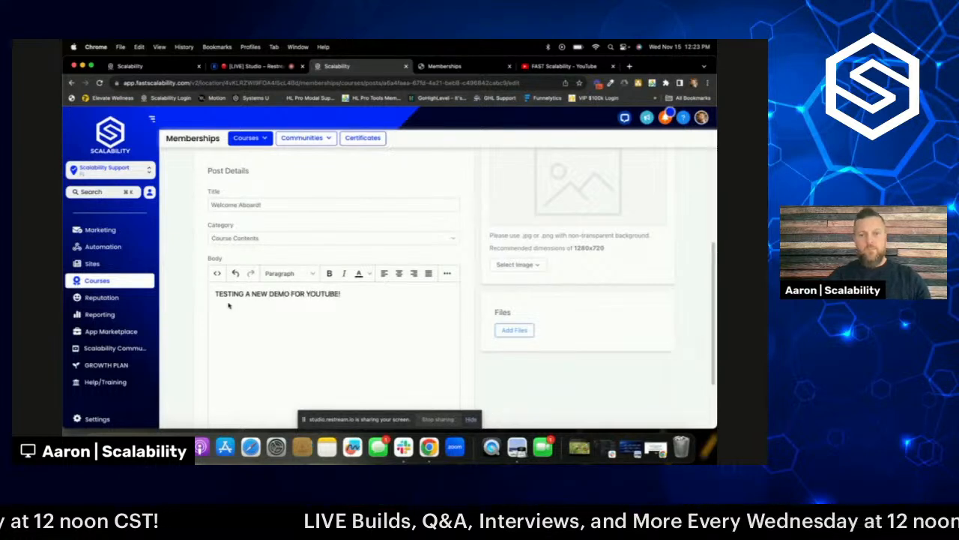
scroll(497, 292, "down", 2)
scroll(570, 224, "up", 5)
left_click(655, 174)
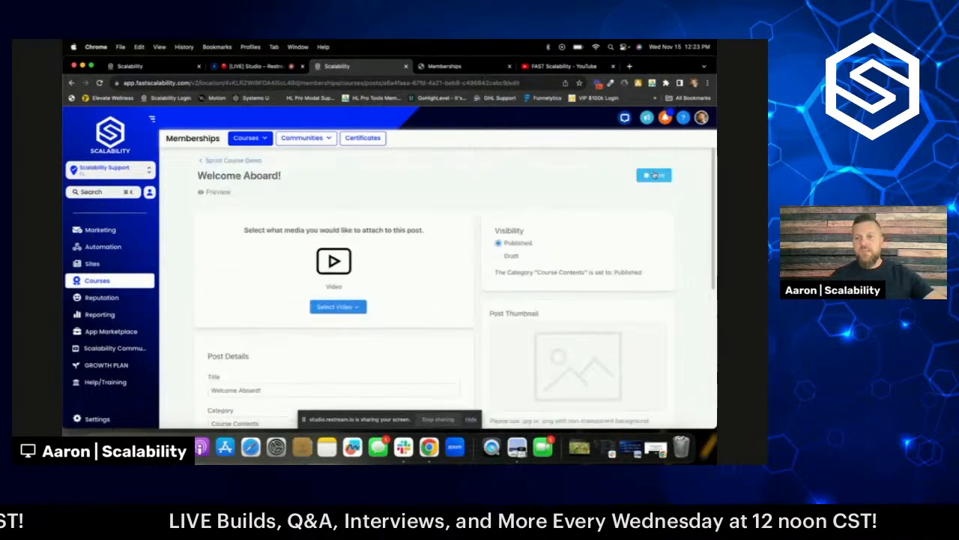
- Compare the student preview of the "Welcome Aboard!" lesson with its body, thumbnail and visibility settings in the lesson editor
left_click(445, 66)
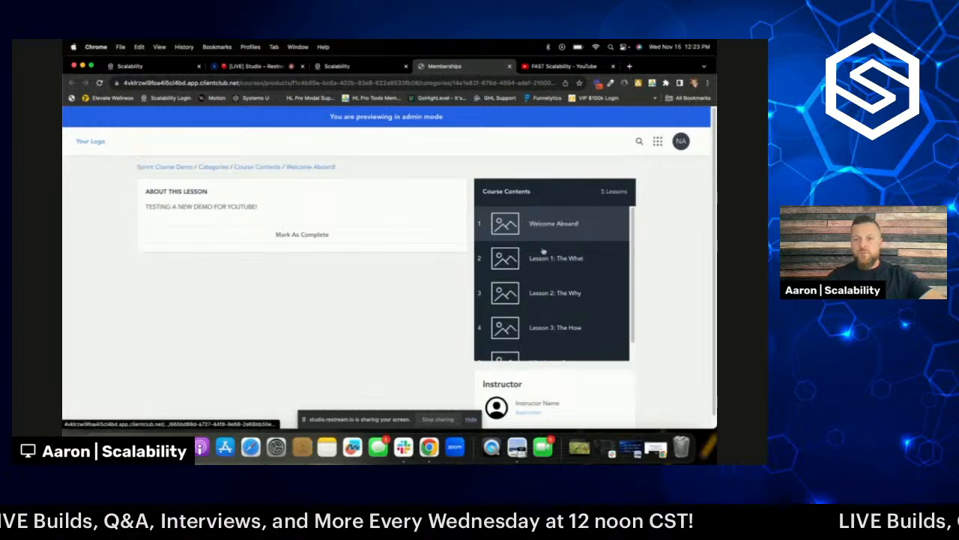
scroll(544, 255, "down", 1)
scroll(544, 254, "up", 1)
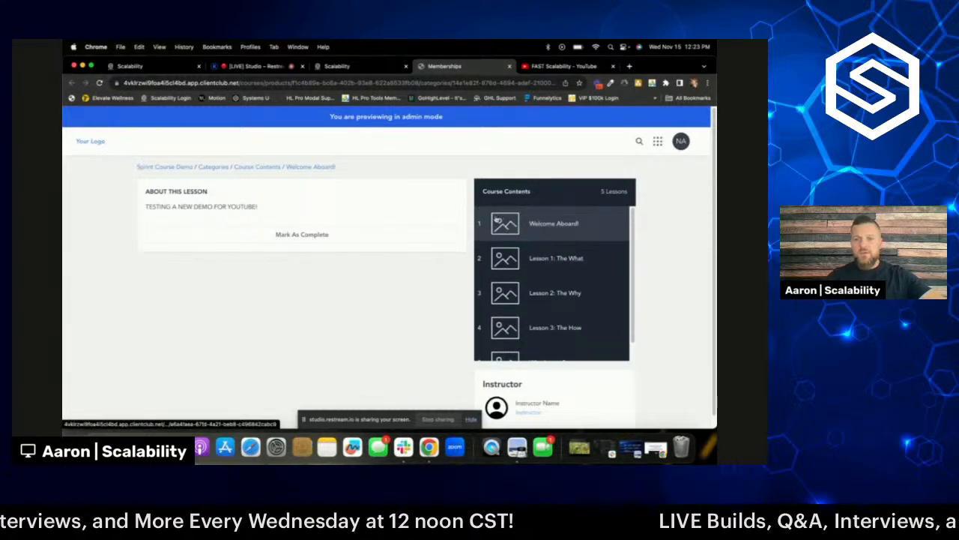
left_click(378, 67)
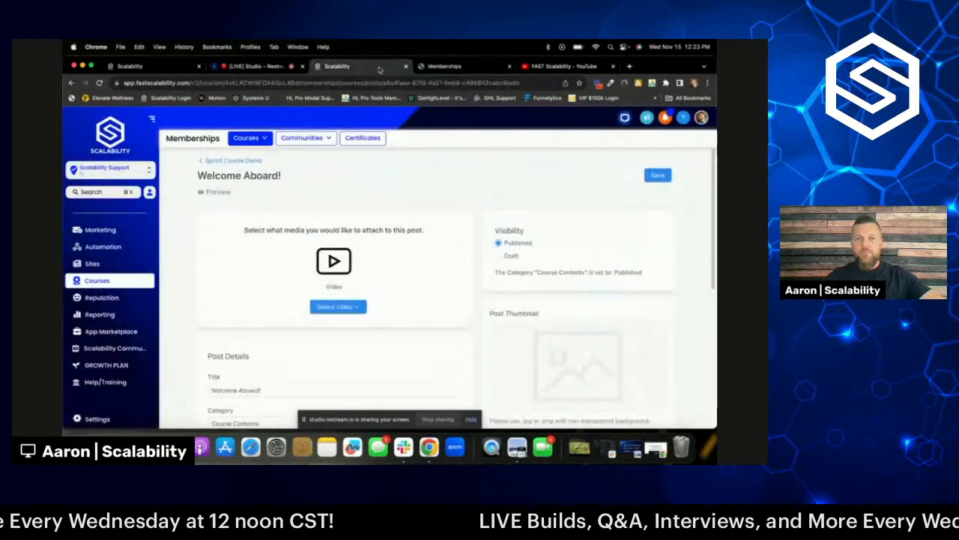
scroll(417, 244, "down", 4)
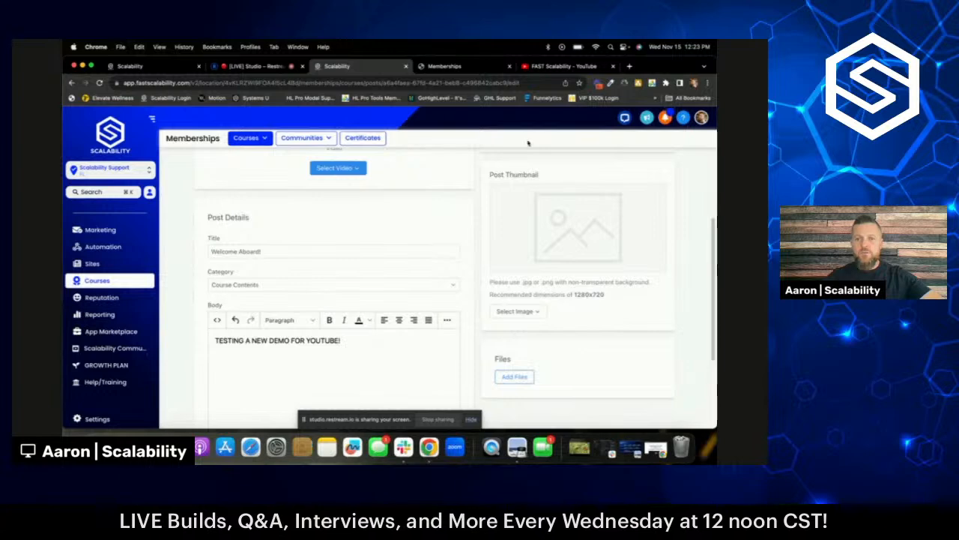
left_click(450, 66)
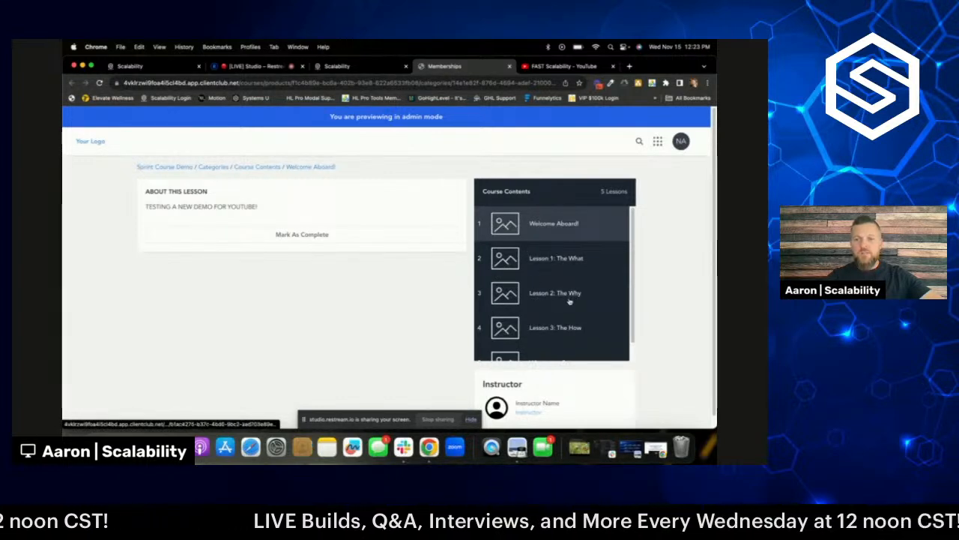
left_click(359, 69)
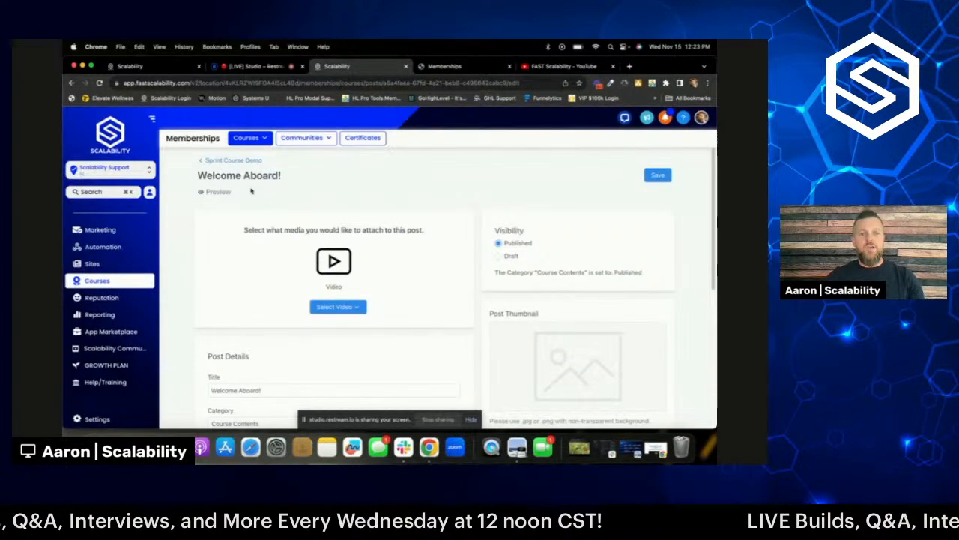
scroll(410, 236, "down", 2)
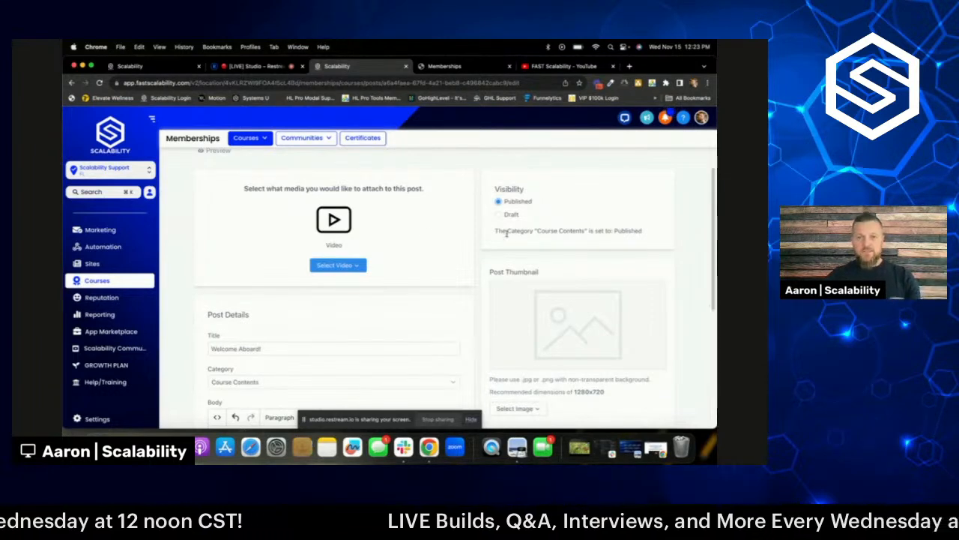
scroll(506, 236, "up", 2)
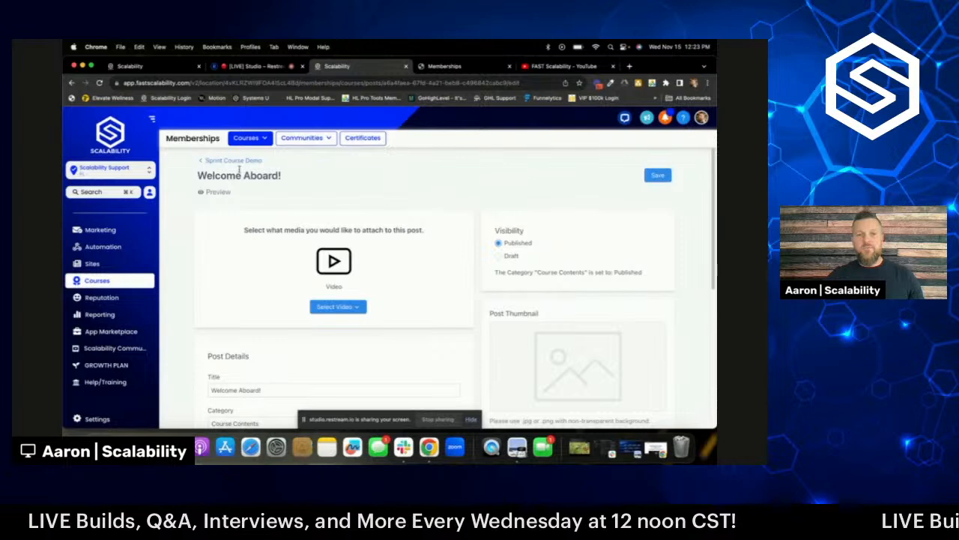
- Open "Lesson 1: The What" from the course outline and examine its body text and additional text formatting options
left_click(218, 161)
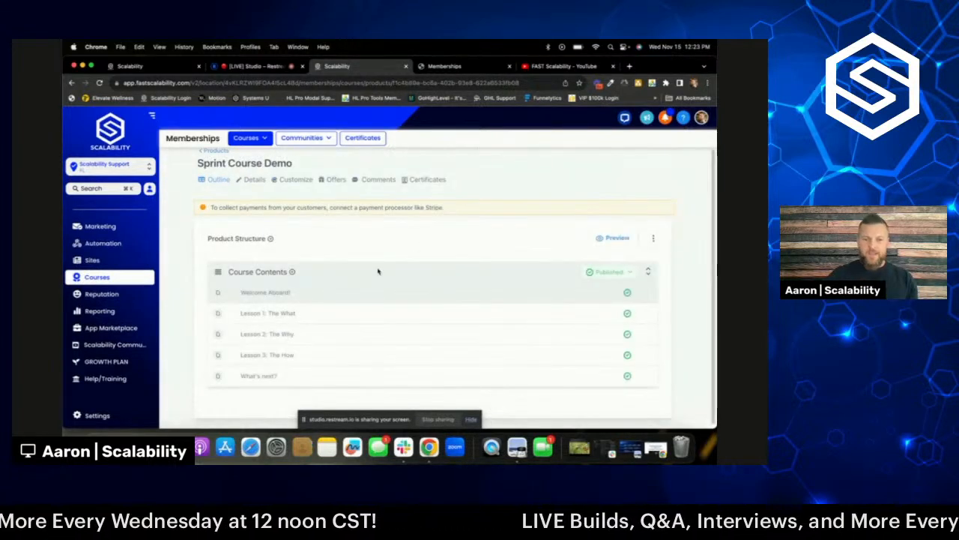
left_click(256, 315)
scroll(383, 359, "down", 5)
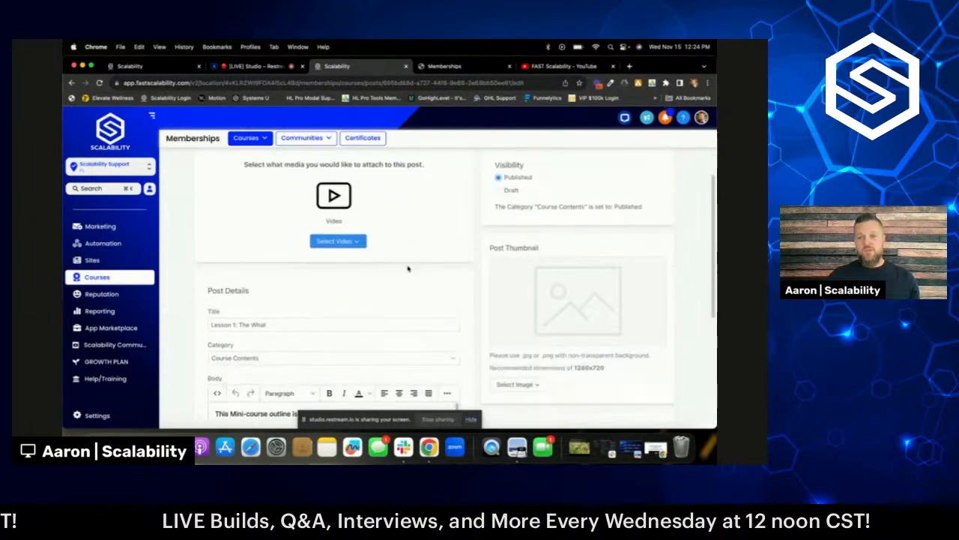
scroll(383, 358, "down", 3)
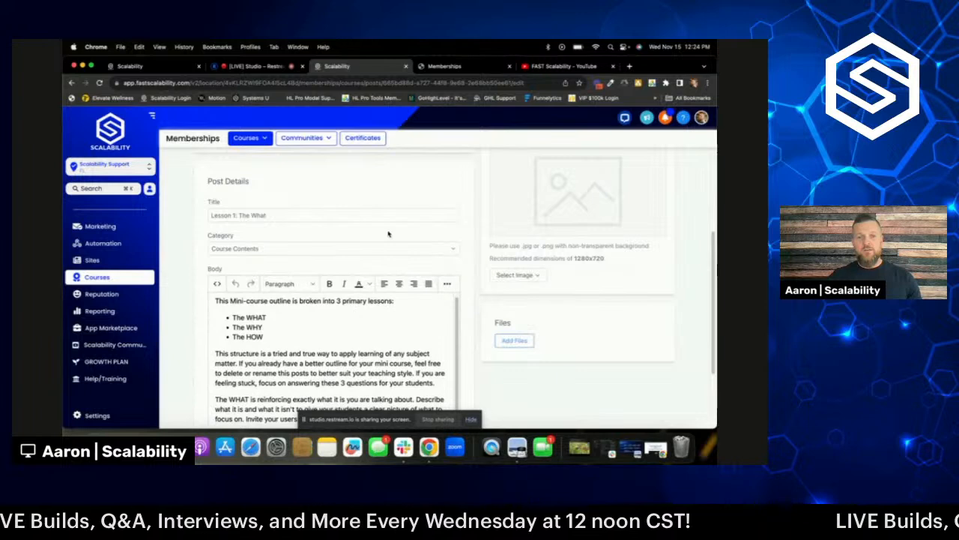
scroll(306, 279, "down", 1)
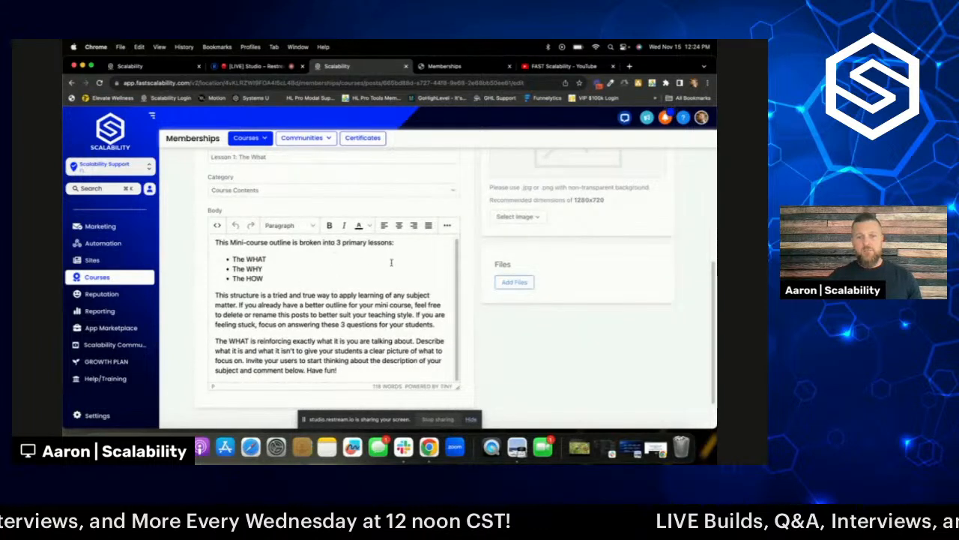
left_click(446, 225)
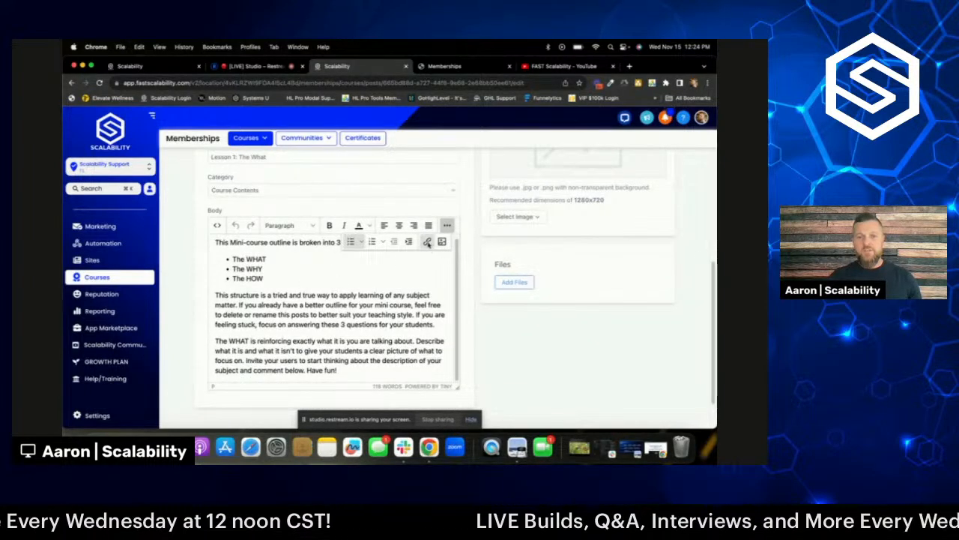
scroll(346, 279, "up", 1)
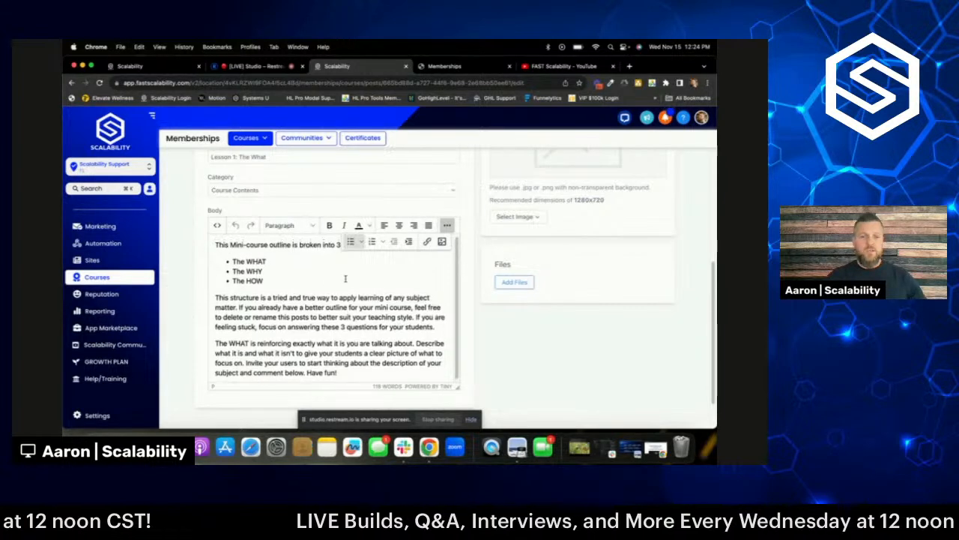
scroll(346, 279, "up", 6)
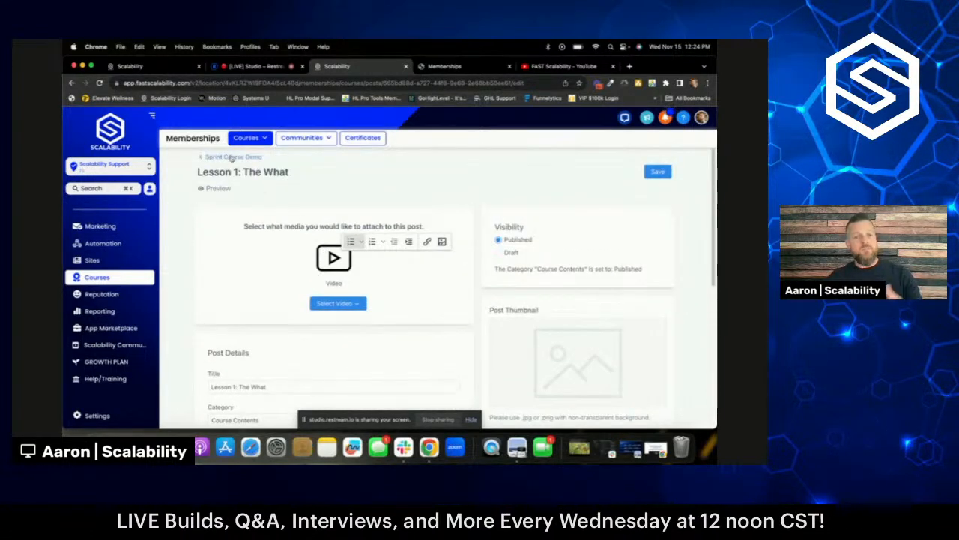
- Return to the Sprint Course Demo outline and check which item types can be added to the Course Contents category
left_click(231, 157)
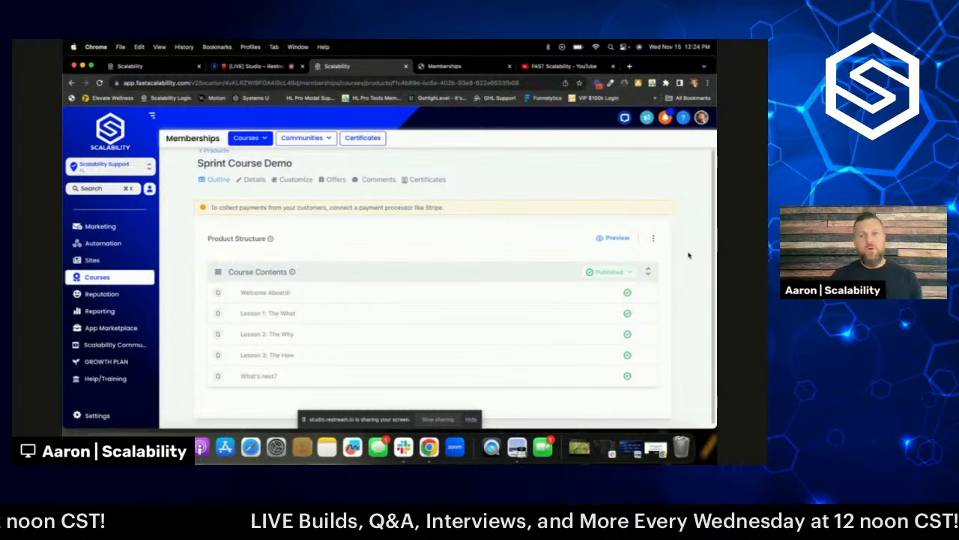
scroll(450, 263, "up", 1)
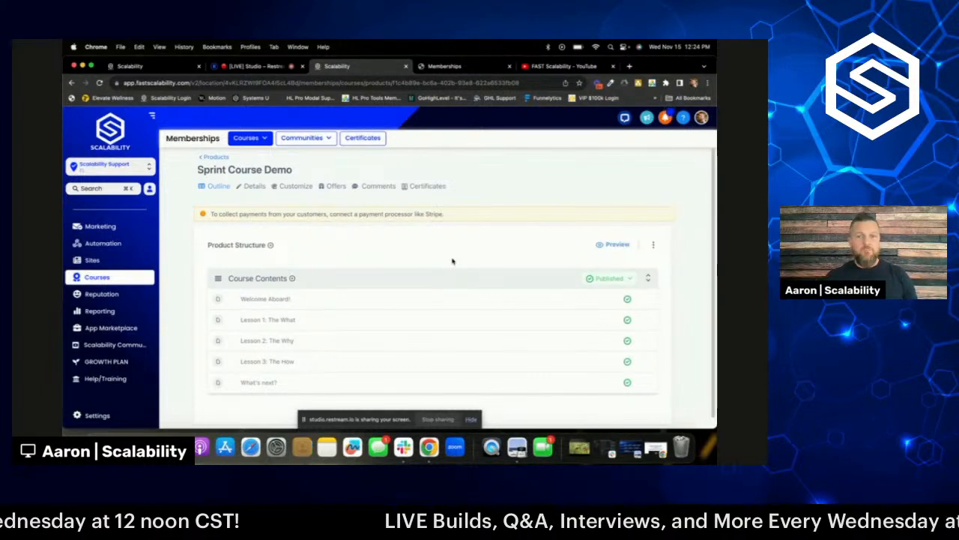
scroll(454, 258, "down", 1)
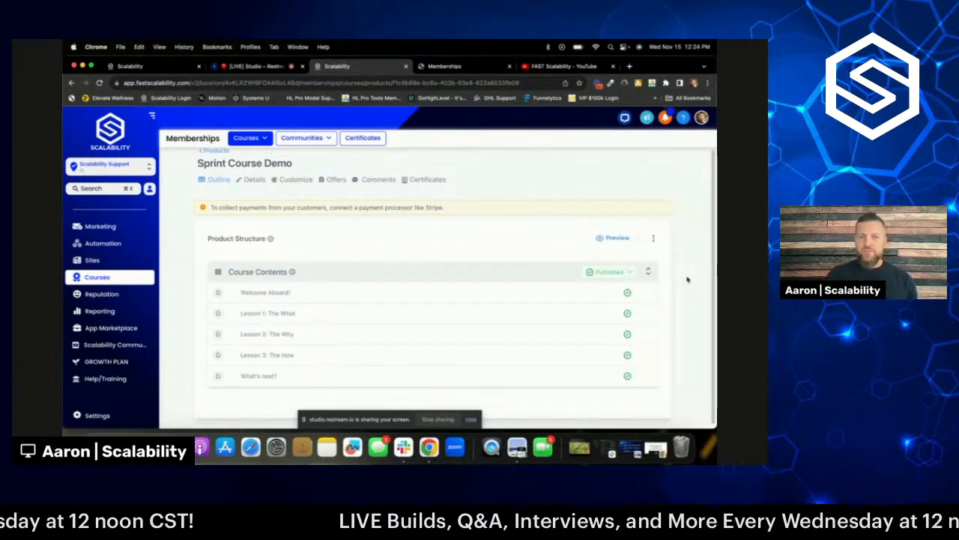
left_click(292, 272)
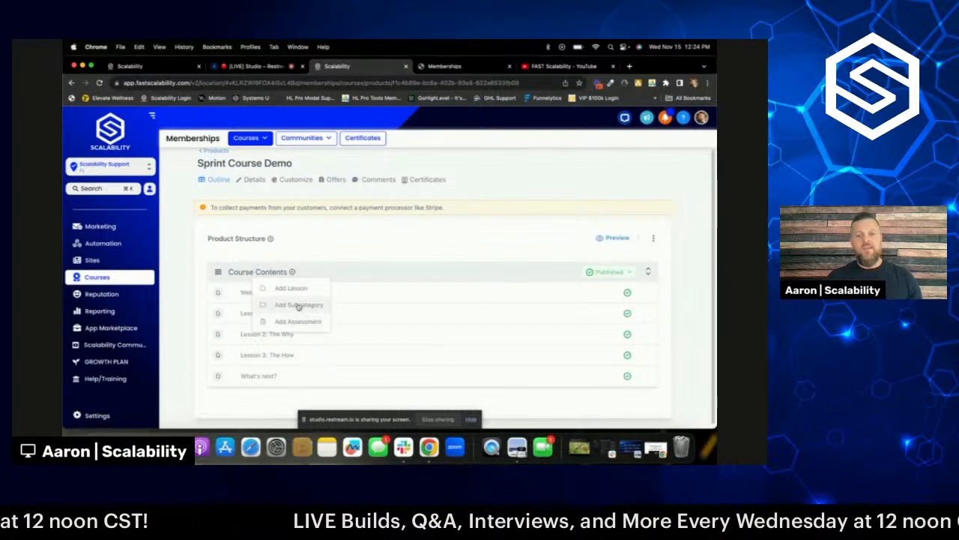
left_click(337, 249)
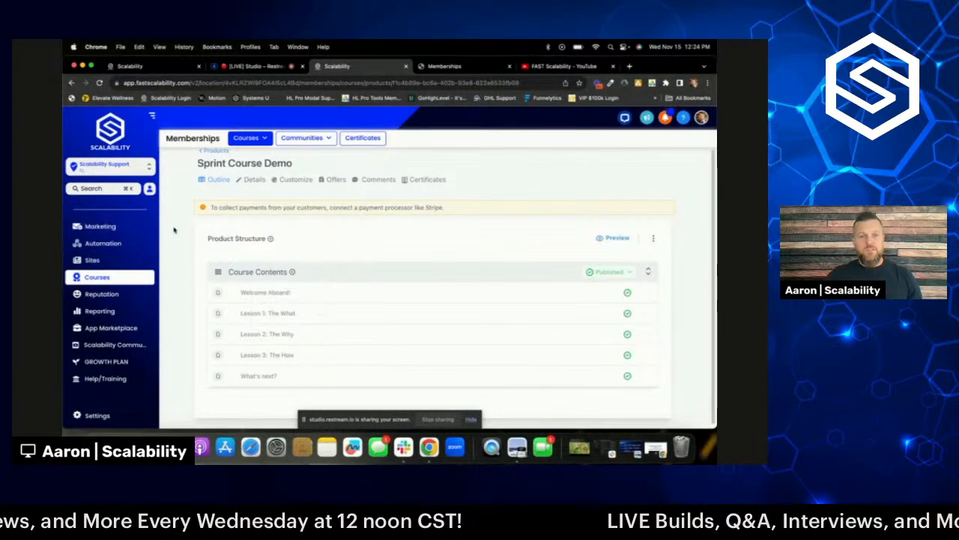
- Go back to the list of course products and close the student preview page
scroll(225, 263, "up", 1)
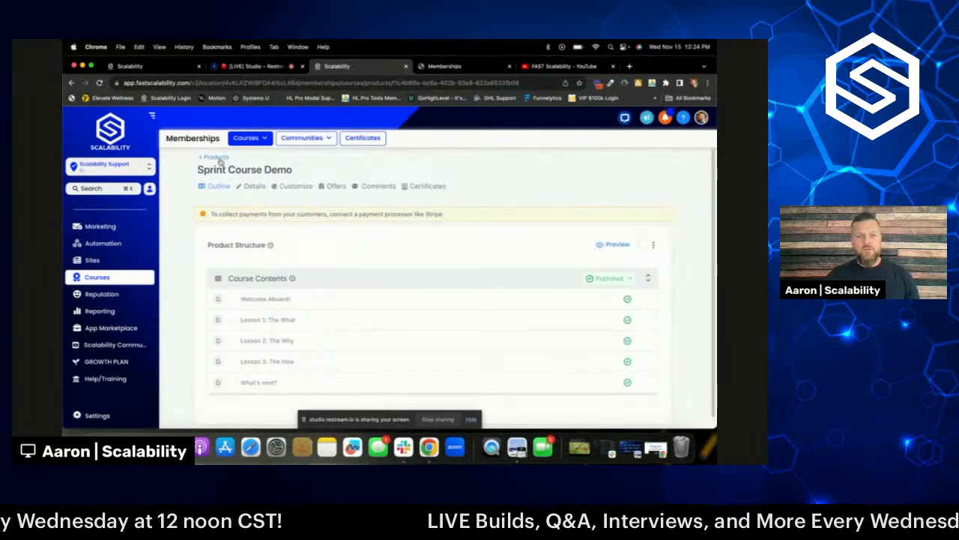
left_click(219, 159)
left_click(509, 66)
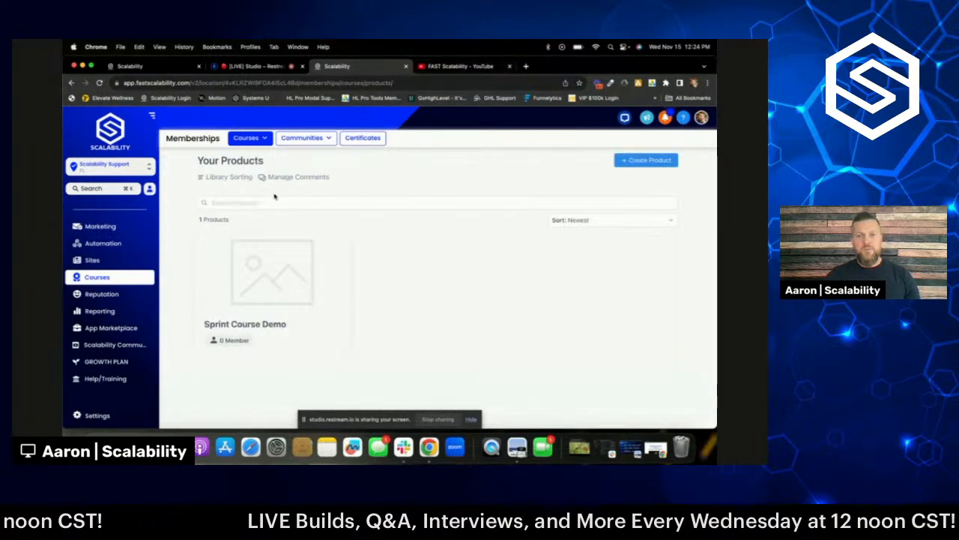
left_click(249, 138)
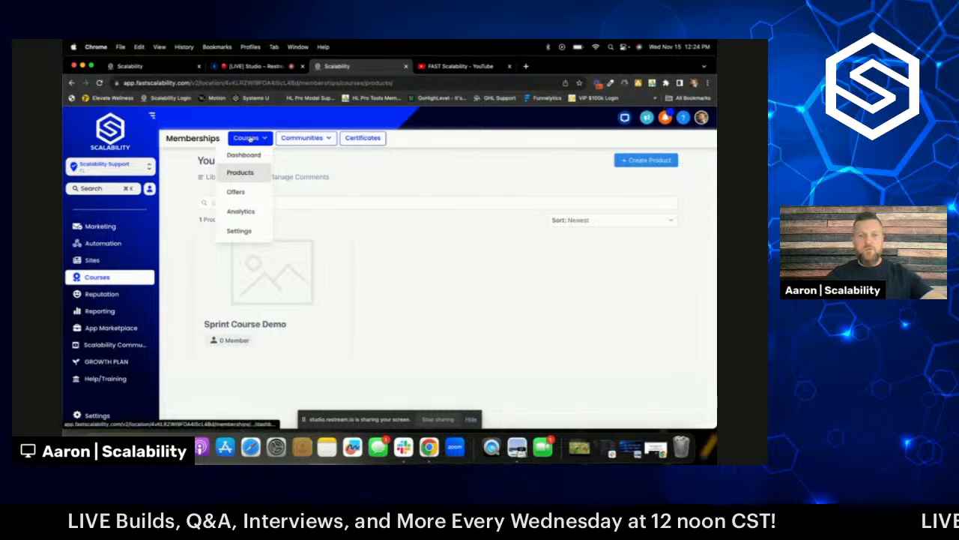
left_click(239, 172)
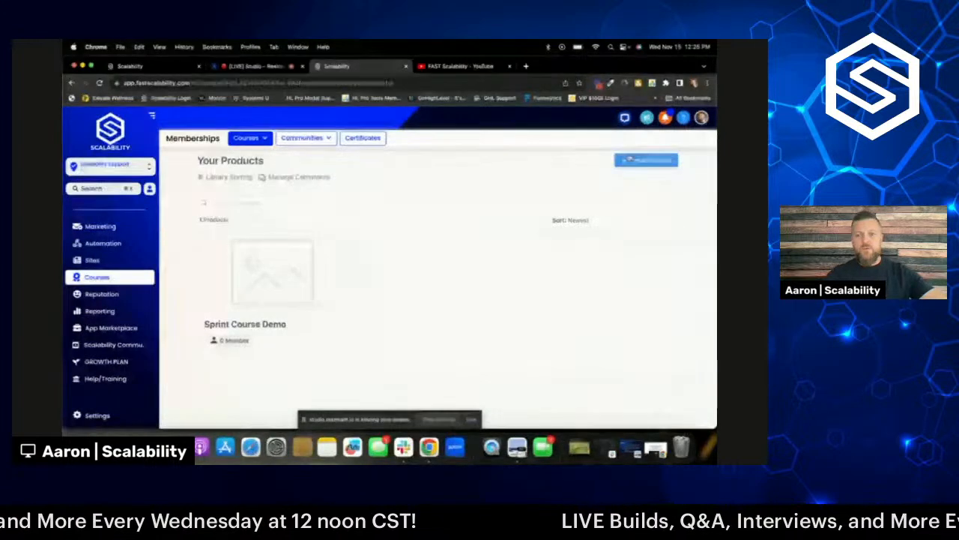
- Create a new product from the Marathon Course template and name it "Marathon Course DEMO"
left_click(630, 159)
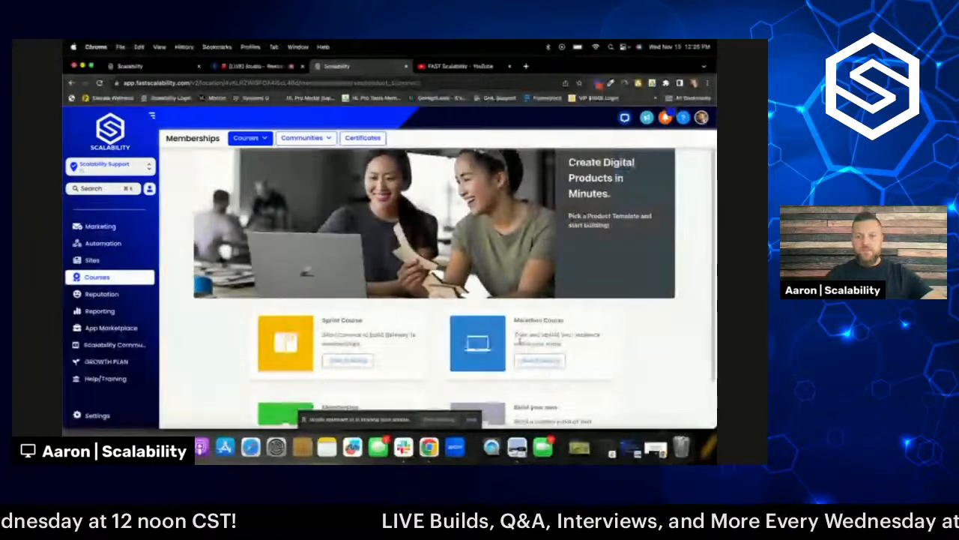
scroll(519, 340, "down", 2)
left_click(538, 309)
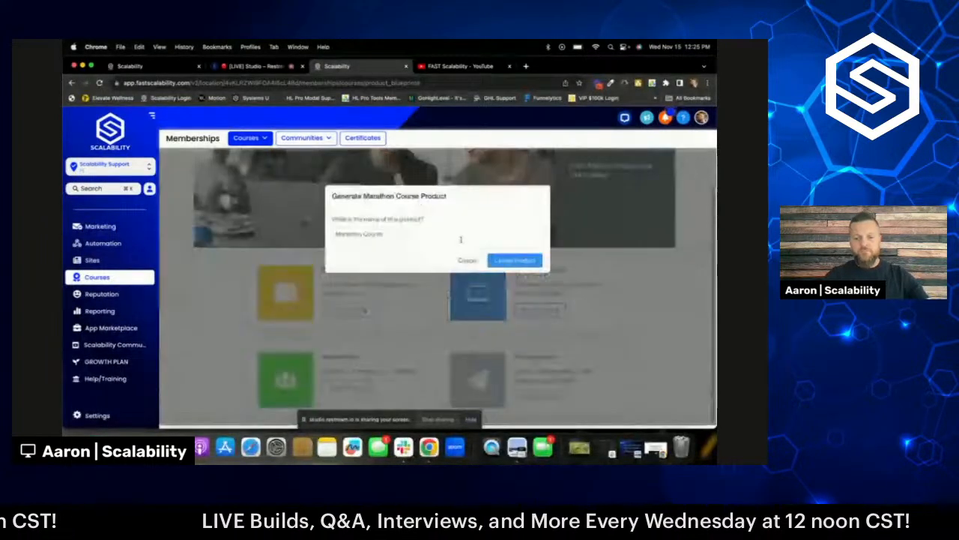
type("DEMO")
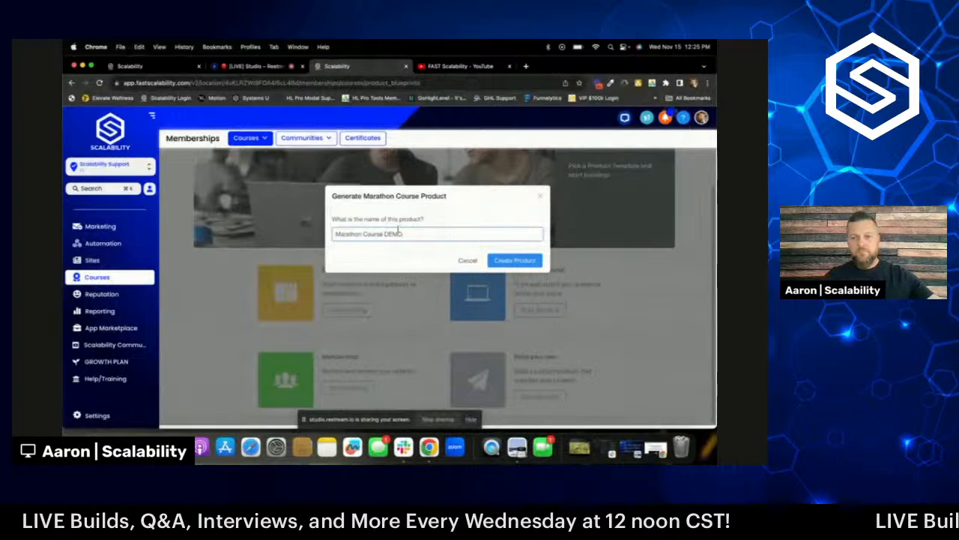
left_click(514, 260)
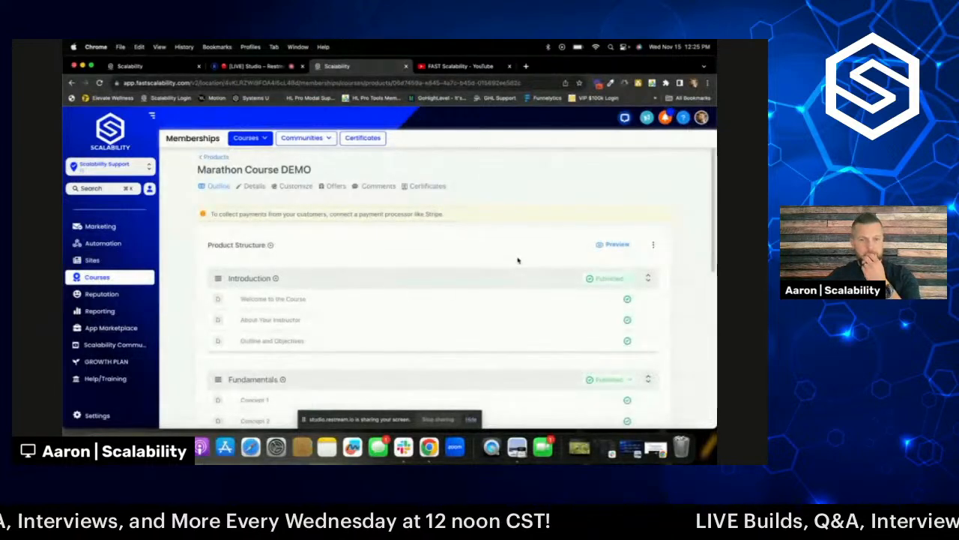
- Review the Marathon Course DEMO outline from the Introduction through the Course Wrap Up category and its lessons
scroll(300, 225, "down", 3)
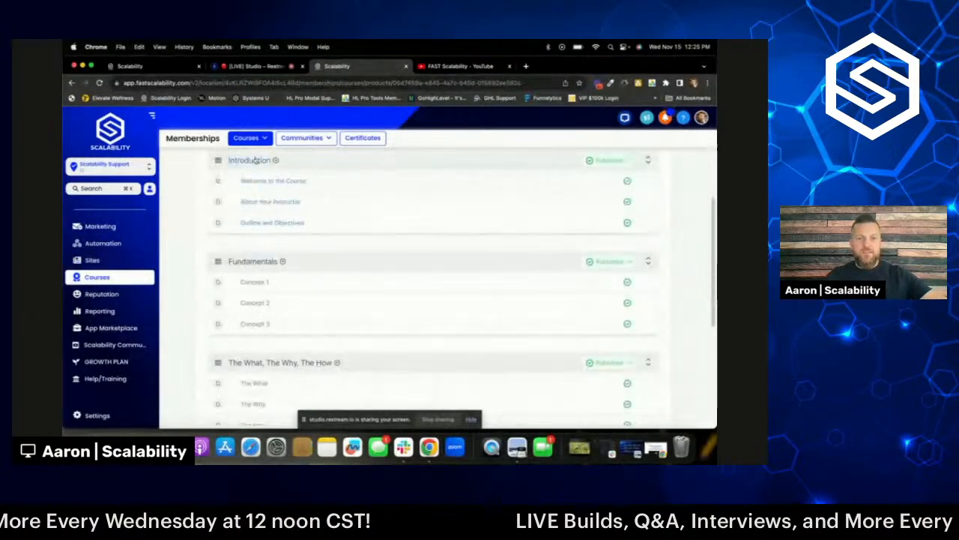
scroll(246, 172, "up", 1)
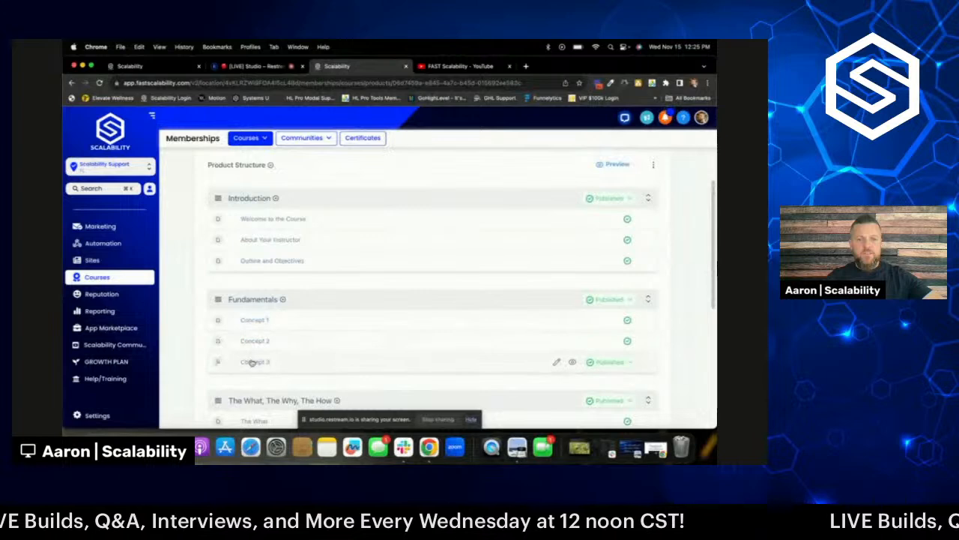
scroll(260, 356, "down", 1)
scroll(260, 356, "down", 3)
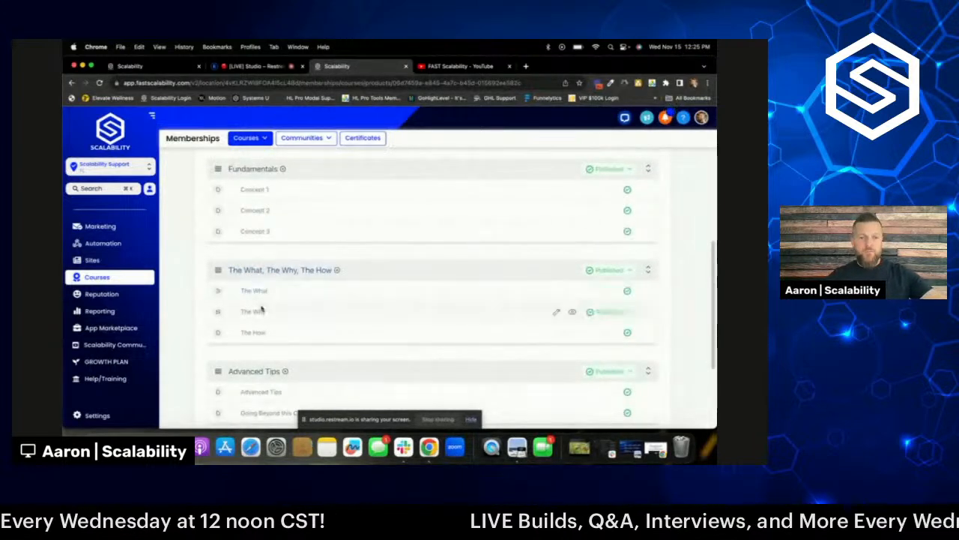
scroll(274, 330, "down", 3)
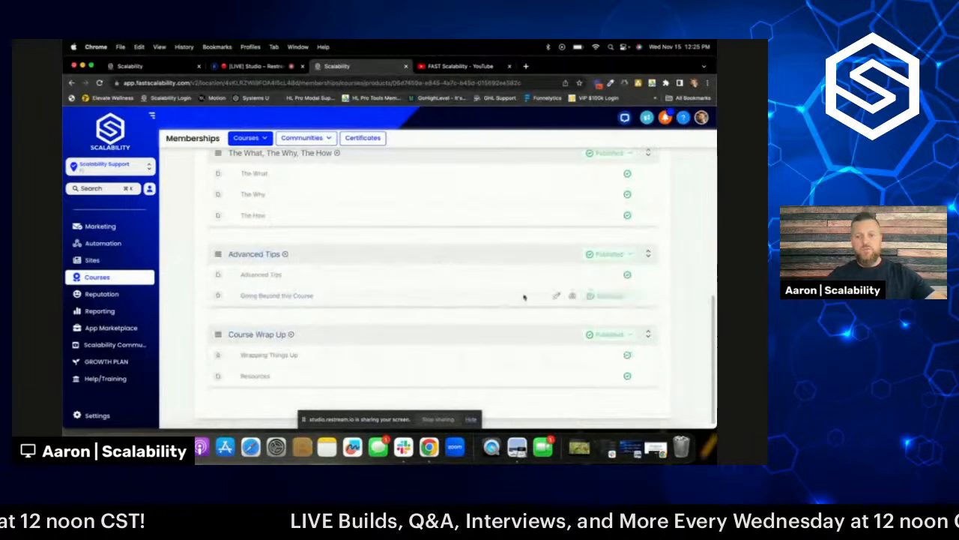
scroll(445, 329, "up", 1)
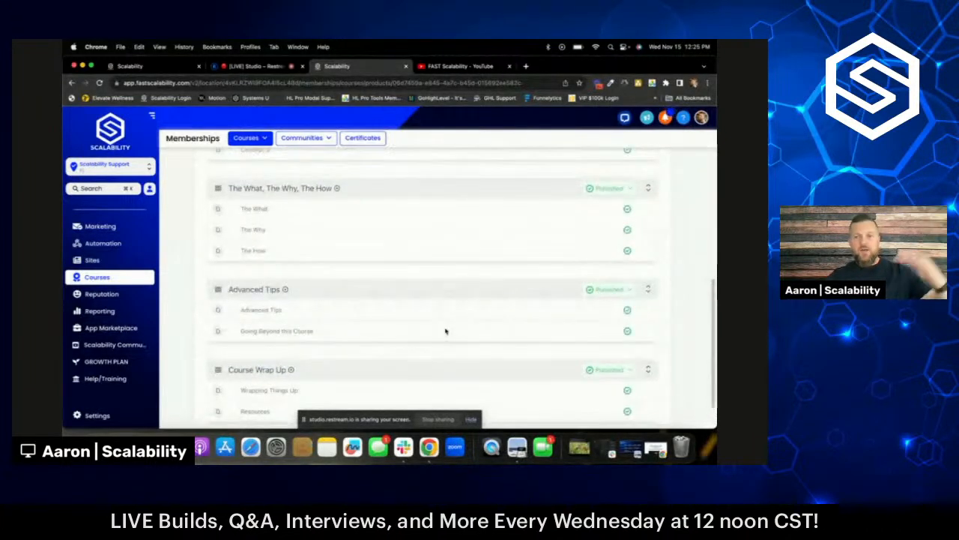
scroll(445, 331, "up", 10)
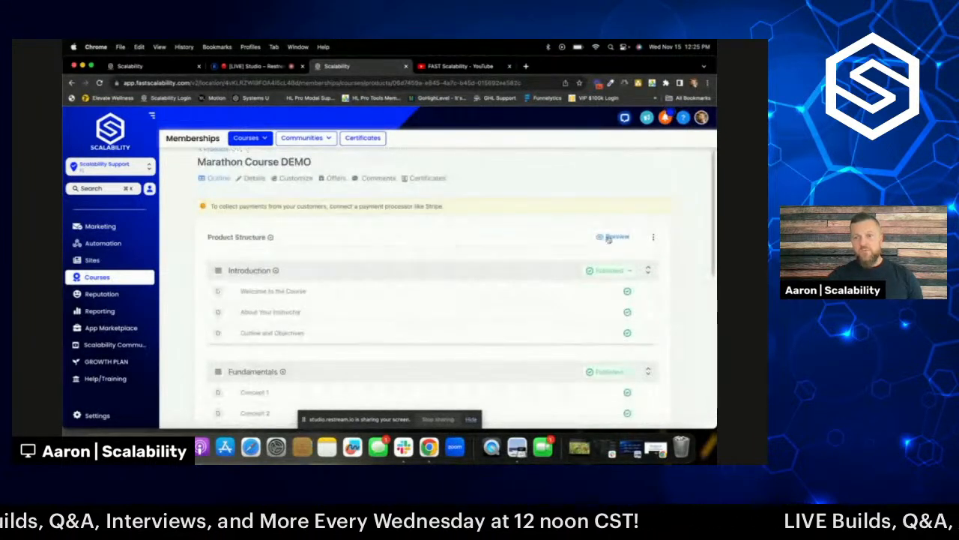
- Preview the Marathon Course DEMO product page as a student, check its Introduction lessons, and return to the course outline
left_click(611, 237)
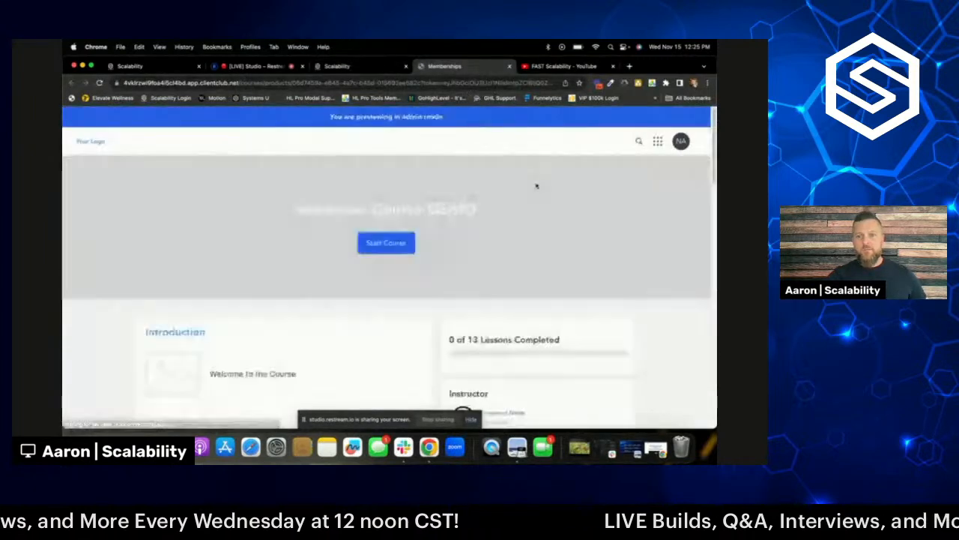
scroll(577, 242, "down", 3)
scroll(577, 241, "down", 1)
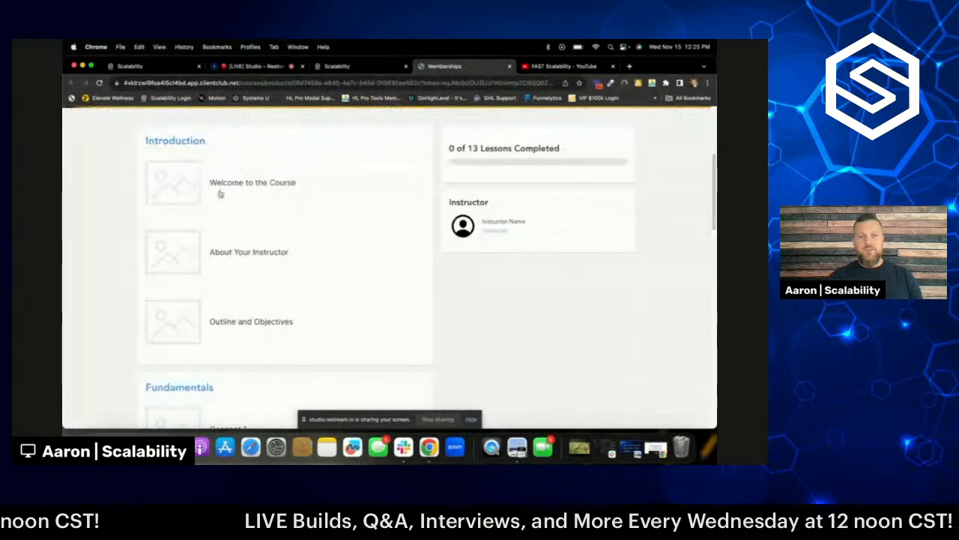
scroll(298, 216, "up", 4)
left_click(365, 70)
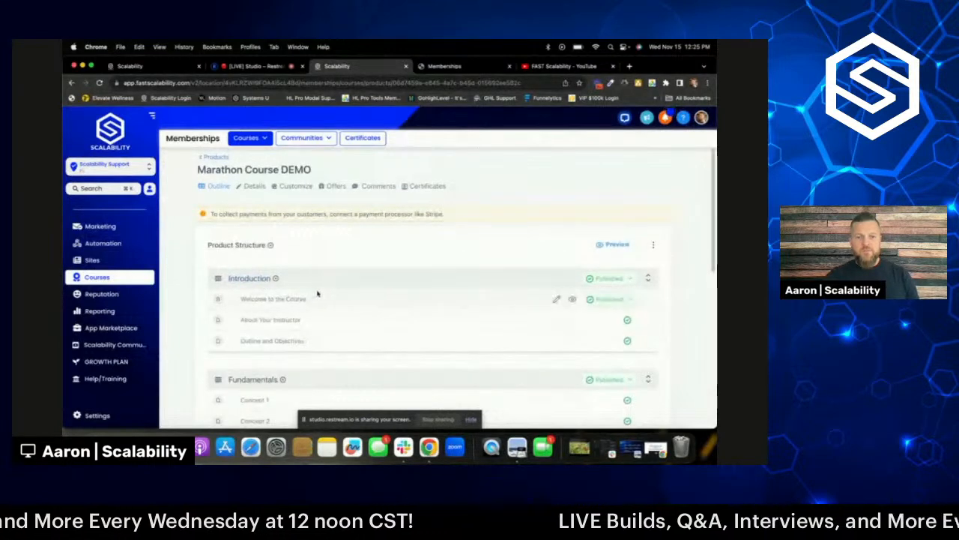
- Reopen the course preview from the outline and examine how the Introduction and Fundamentals categories list their lessons
scroll(313, 280, "down", 1)
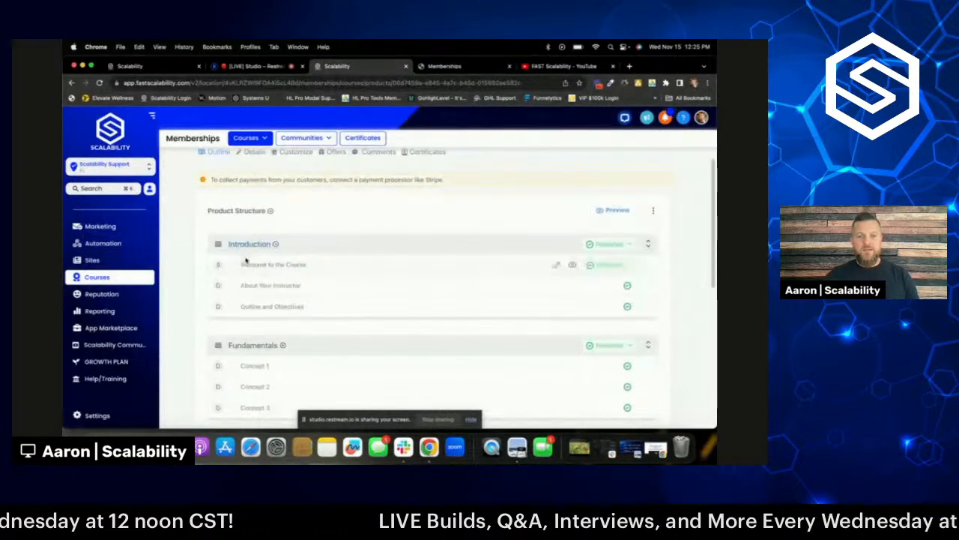
left_click(615, 210)
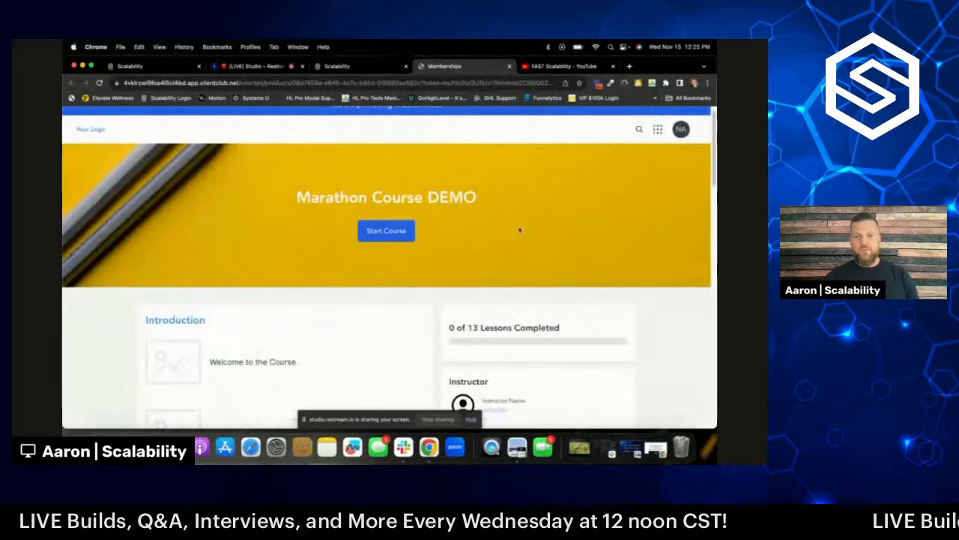
scroll(375, 195, "down", 3)
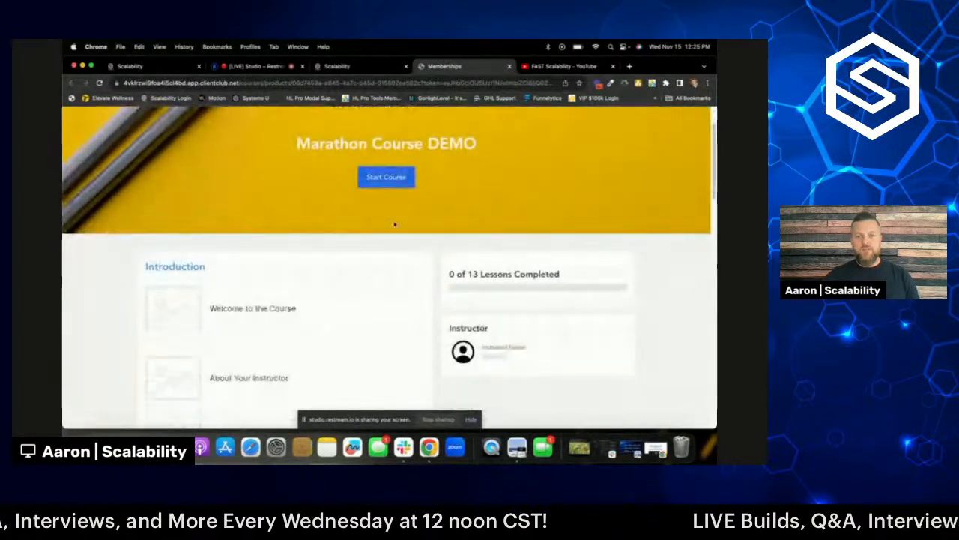
scroll(323, 278, "down", 2)
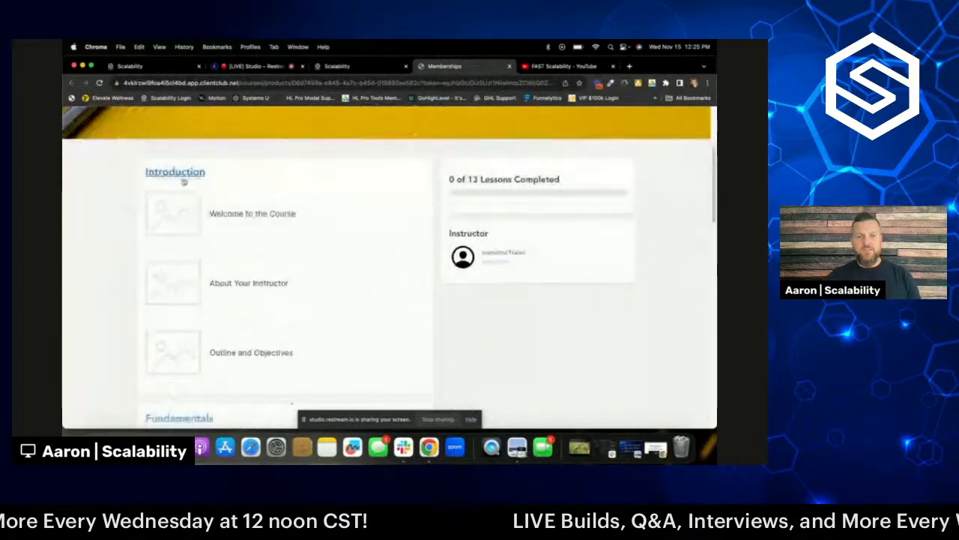
scroll(201, 189, "down", 1)
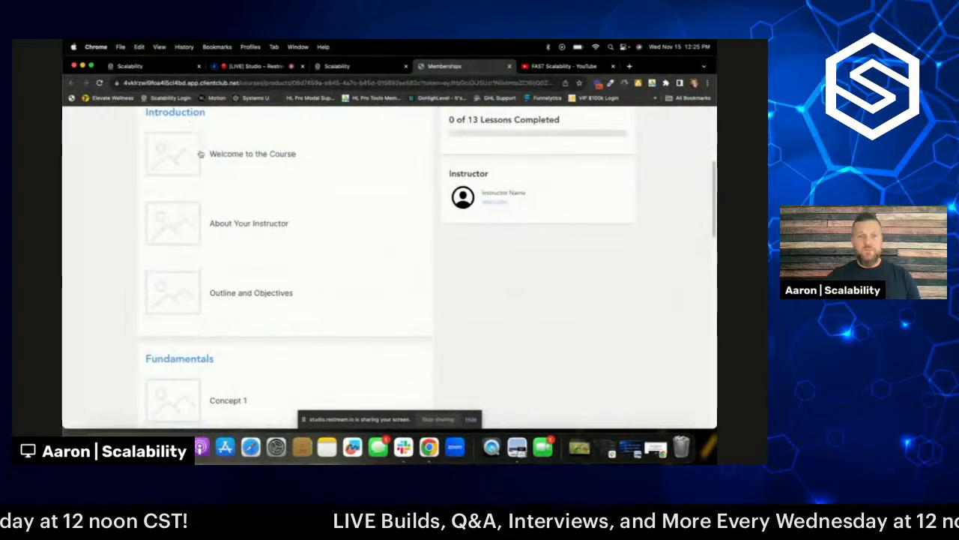
scroll(238, 278, "down", 4)
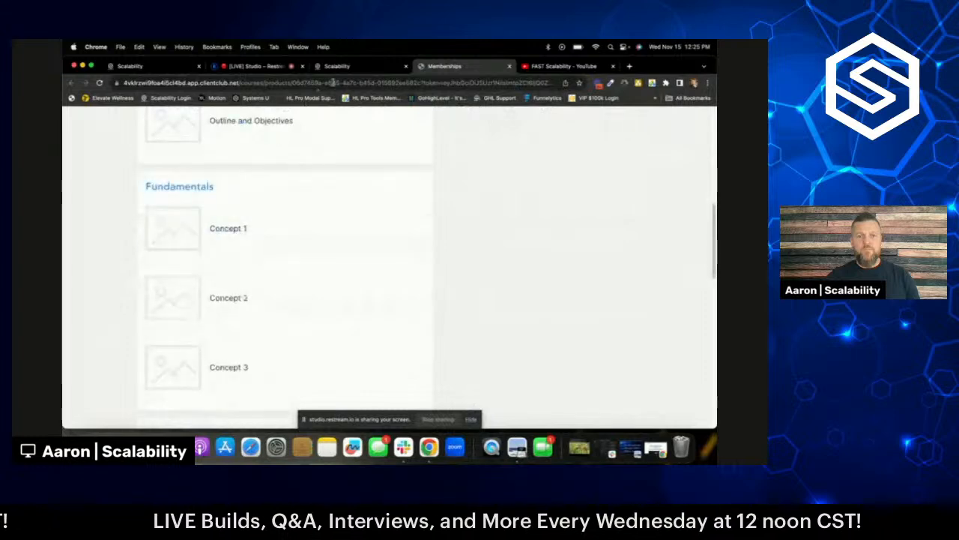
- Open the "Welcome to the Course" lesson from the course outline, preview its student page, and return to the lesson editor
left_click(346, 67)
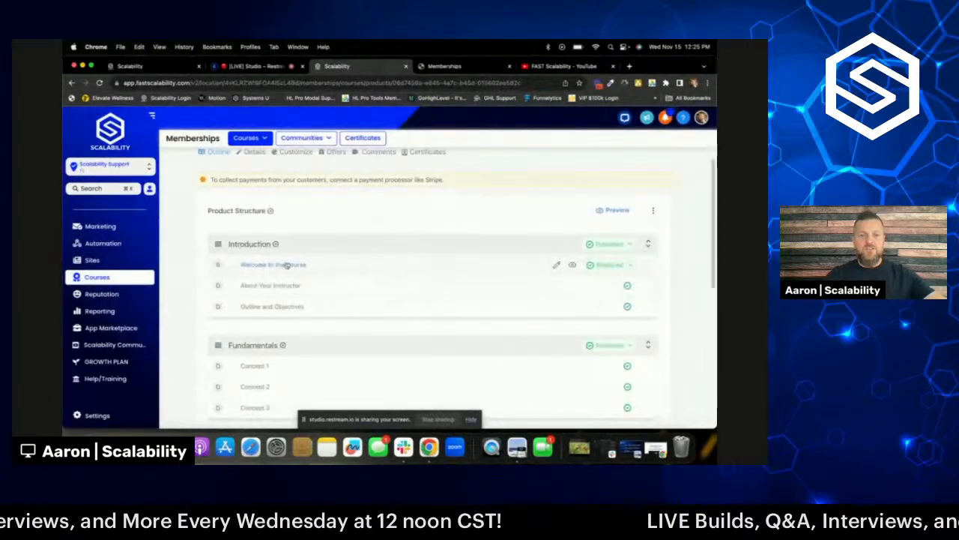
left_click(271, 265)
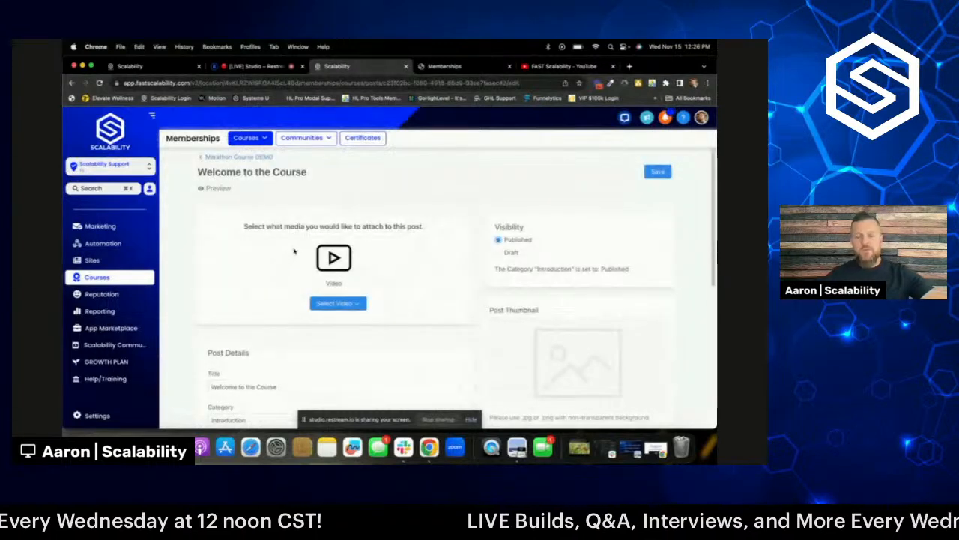
left_click(216, 190)
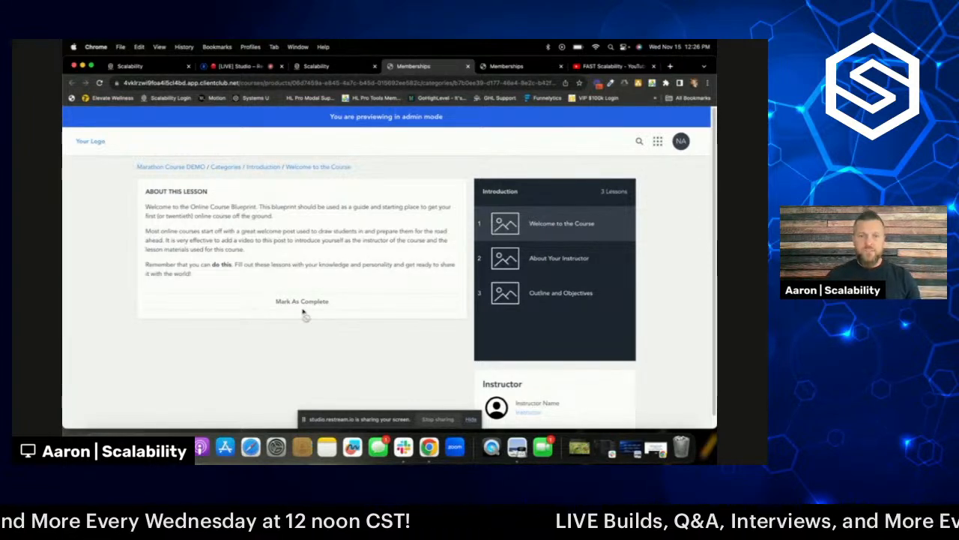
left_click(328, 68)
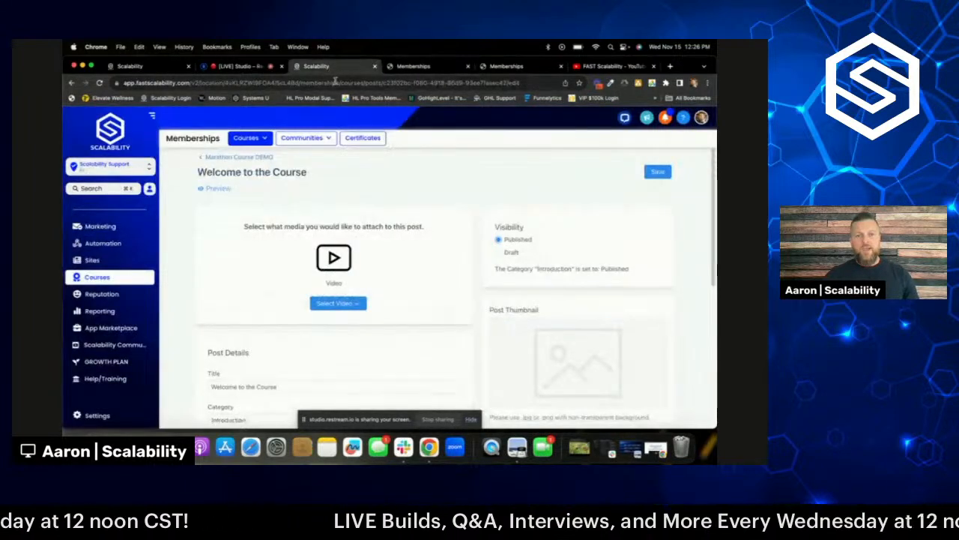
- Open the Introduction category from the course outline, select its title text to show where it is edited, and return to the outline
left_click(217, 157)
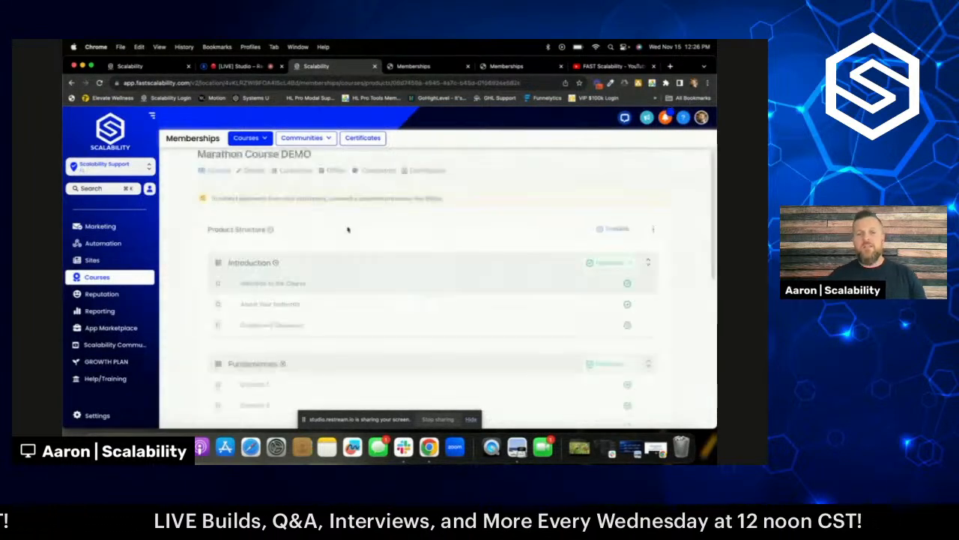
left_click(253, 263)
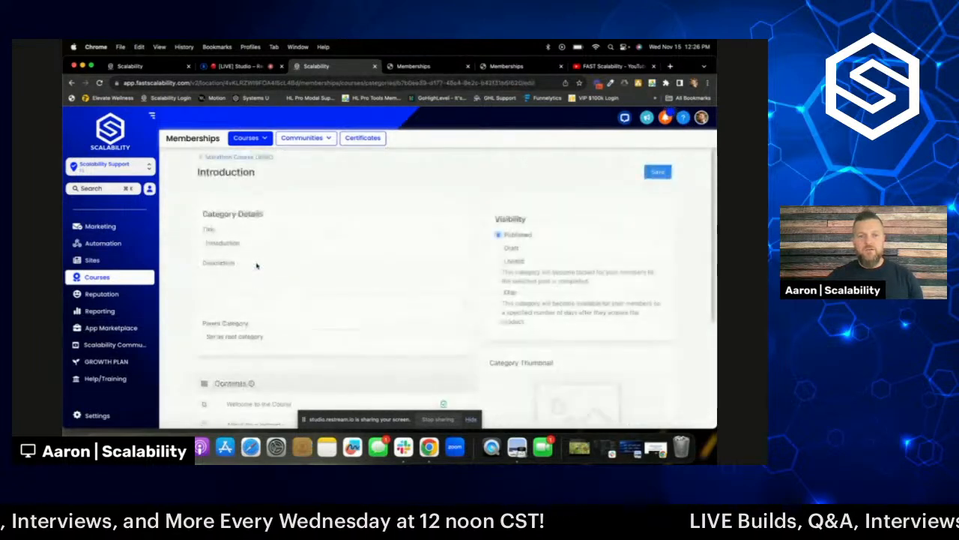
left_click(229, 242)
left_click_drag(206, 242, 249, 245)
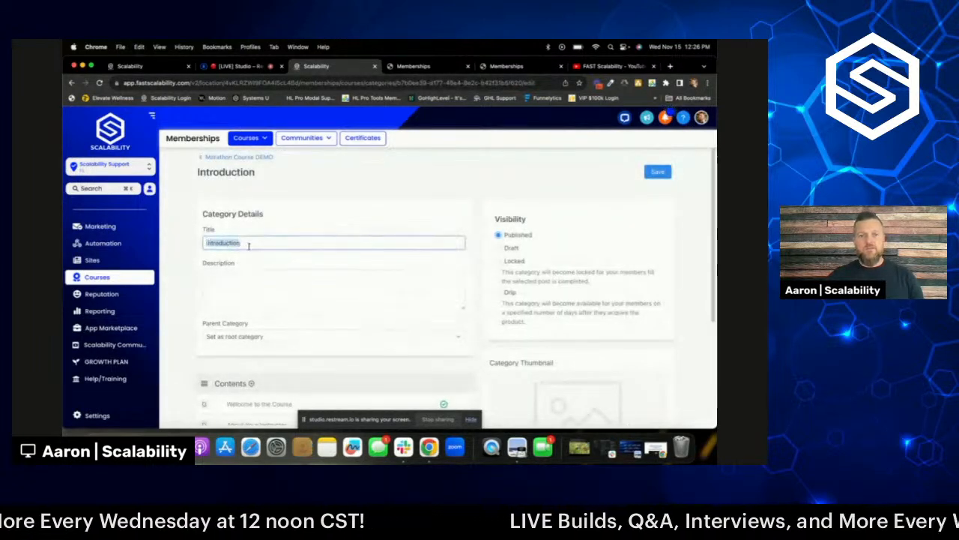
left_click(222, 158)
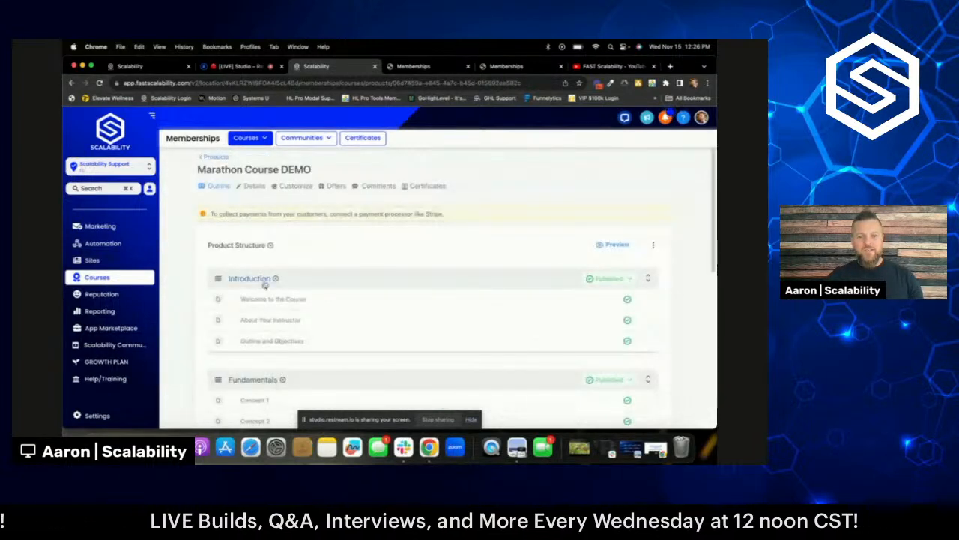